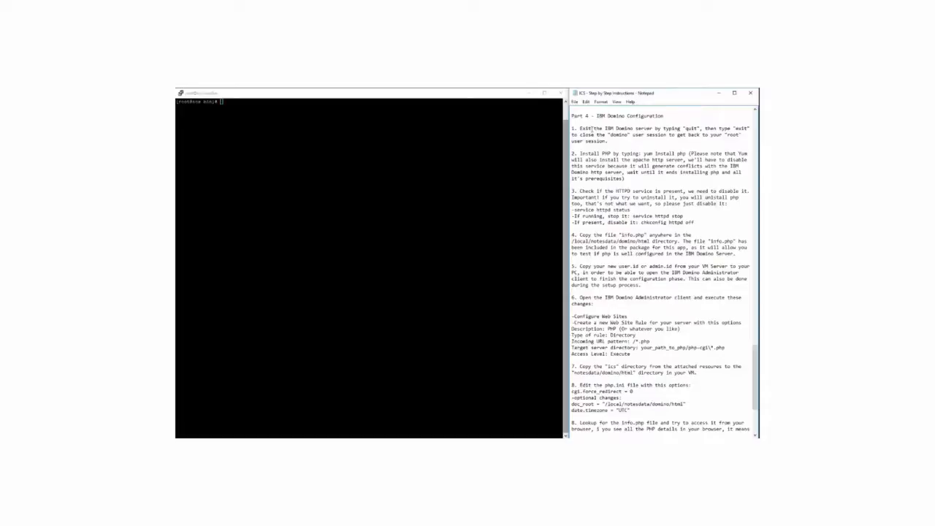
Step: Check which user the terminal session is running as with the whoami command
click(446, 175)
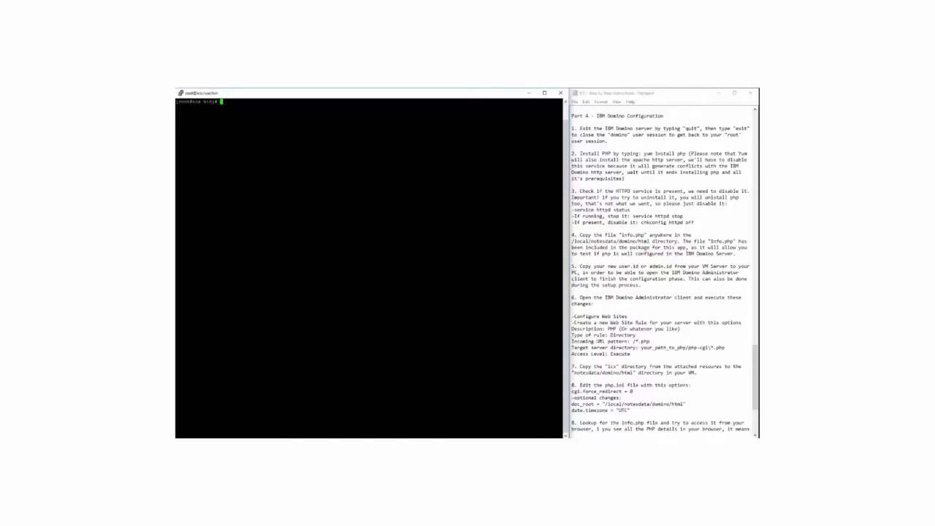
text(wher)
text(mi)
key(Return)
Step: Install PHP and its dependencies with yum install php, accepting the package download
text(yum install php)
key(Return)
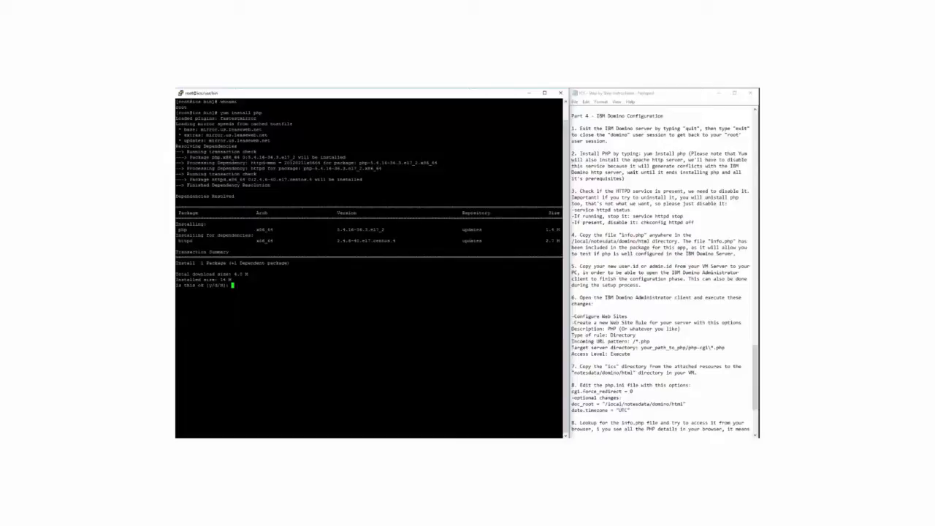
text(y)
key(Return)
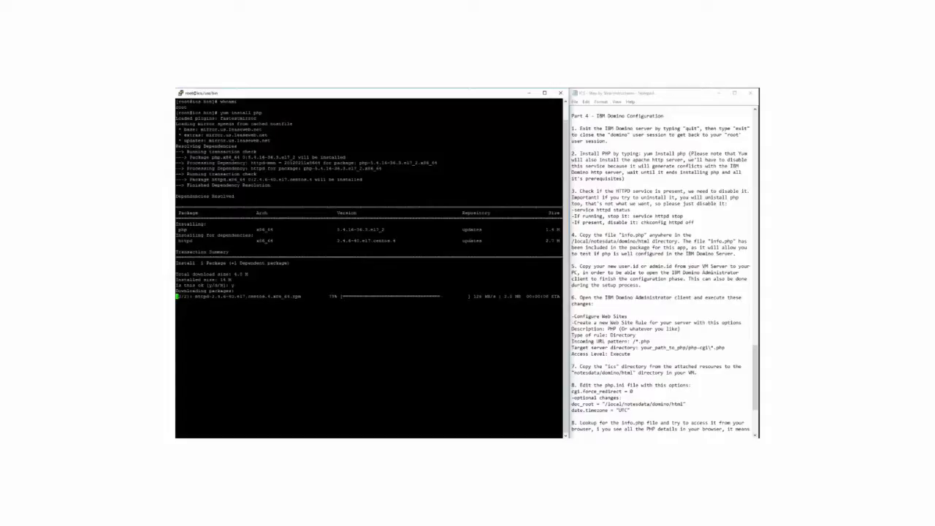
Step: Find the httpd commands in part 4 of the instructions and run service httpd stop in the root terminal
click(691, 223)
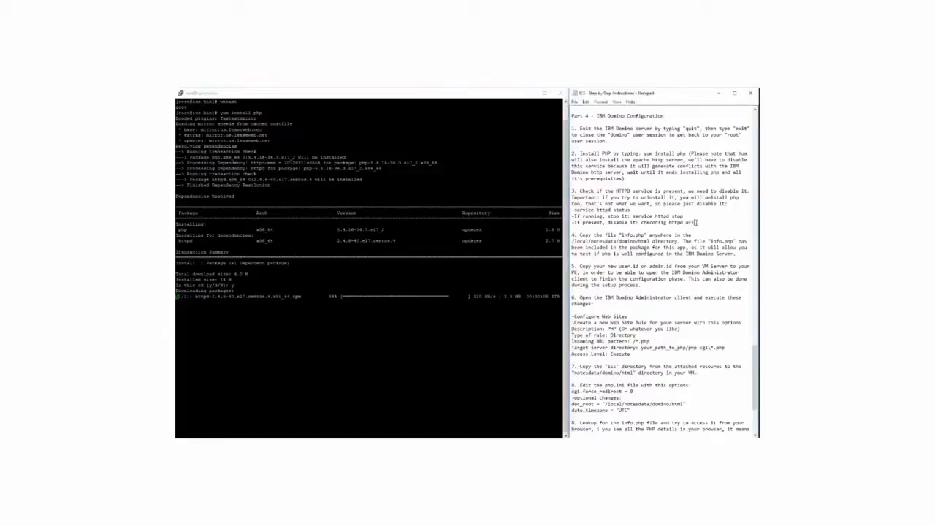
drag(692, 223, 572, 210)
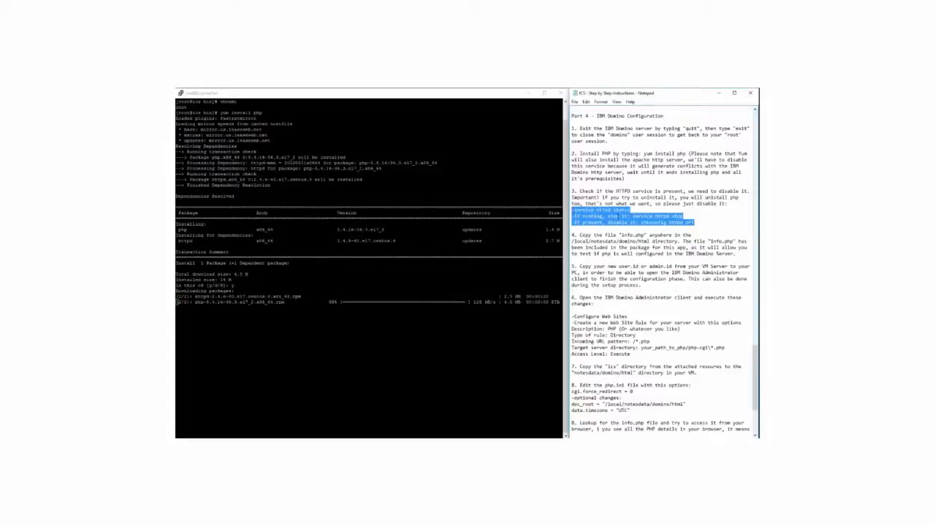
drag(630, 210, 573, 210)
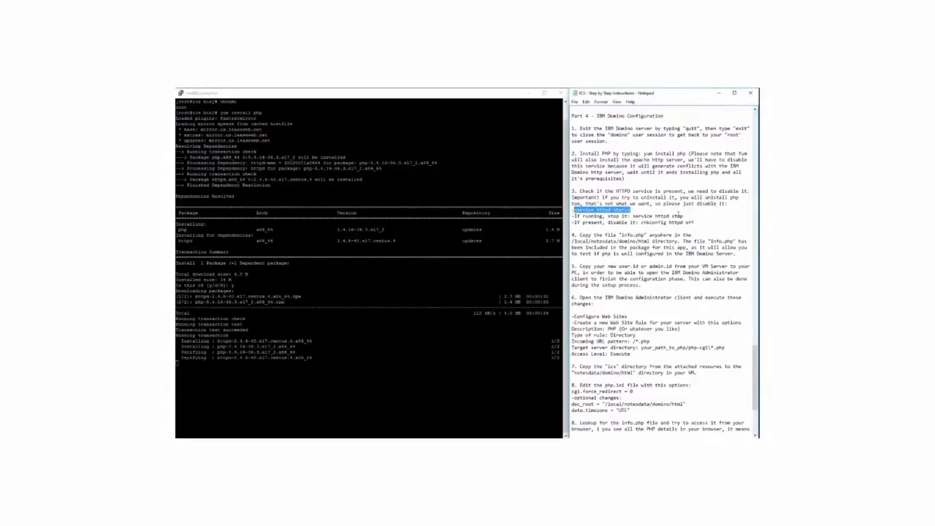
drag(684, 217, 632, 217)
key(ctrl+c)
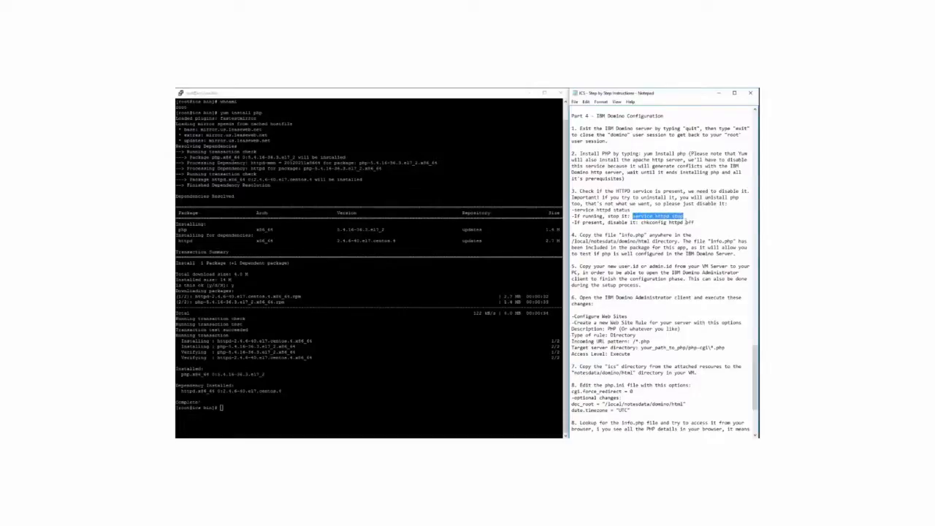
click(380, 321)
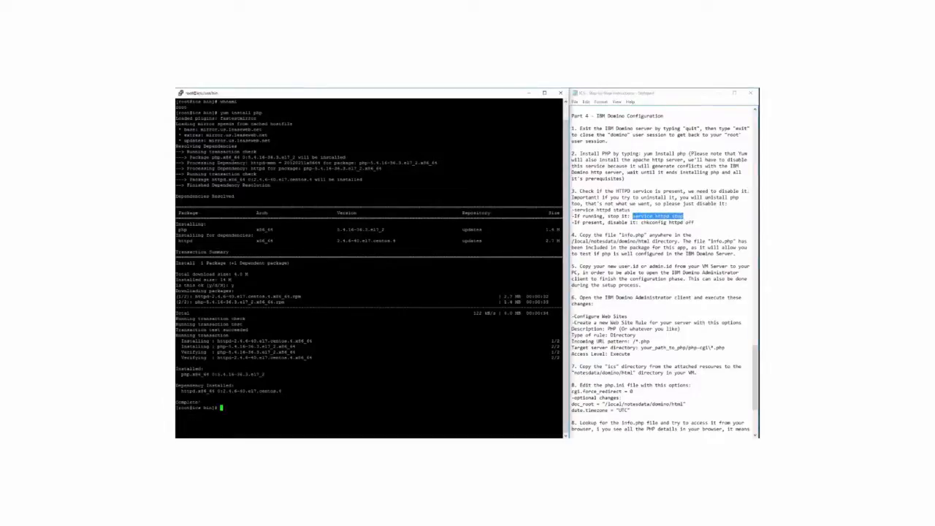
key(shift+Insert)
key(Return)
Step: Disable the Apache service by copying chkconfig httpd off from the instructions and running it in the terminal
drag(695, 223, 641, 222)
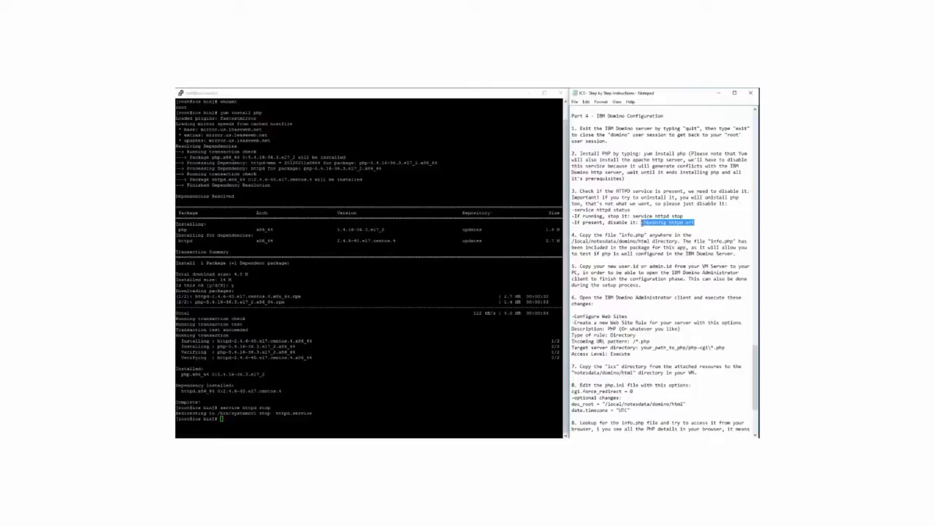
right_click(453, 307)
key(Return)
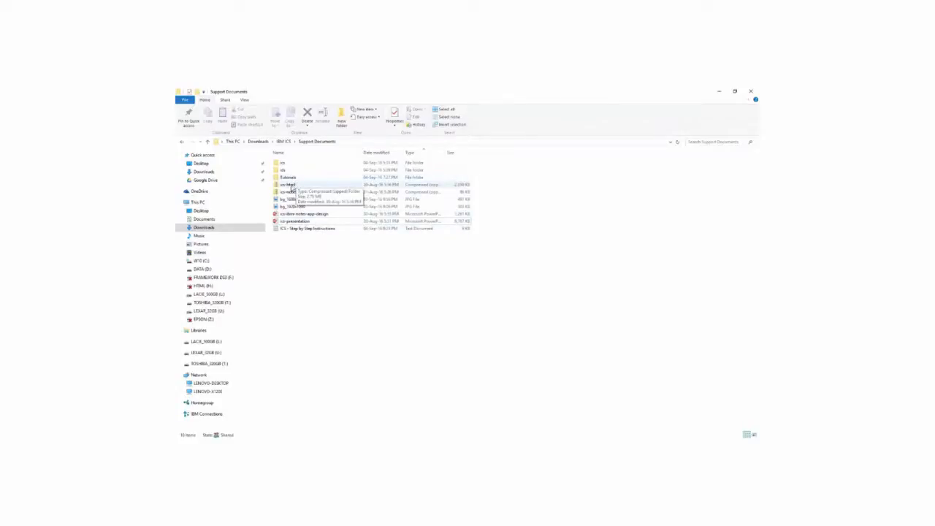
Step: Inspect the ics folder inside the ics-html archive and return to the Support Documents folder
click(293, 188)
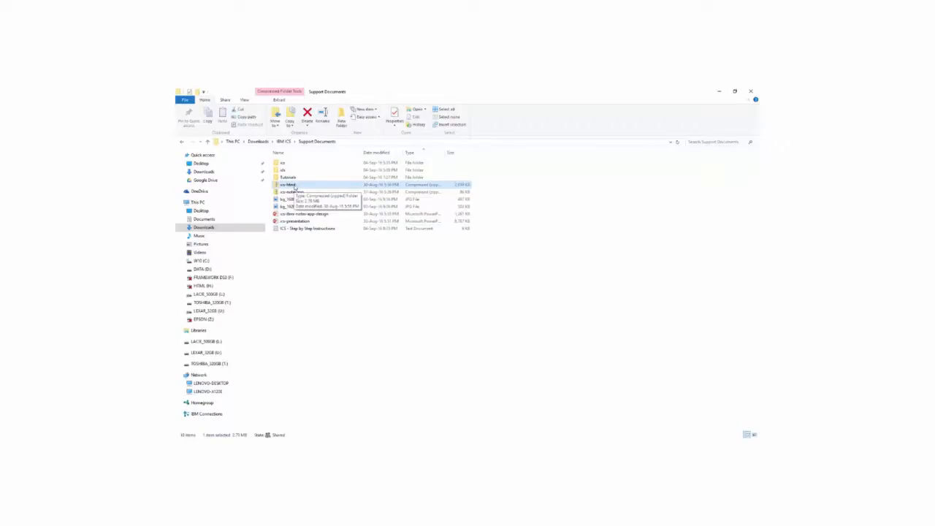
double_click(295, 187)
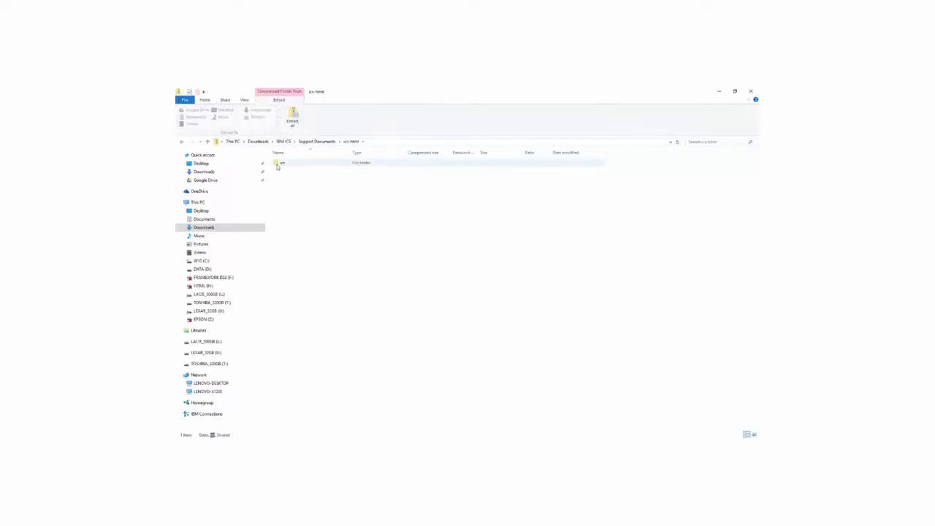
double_click(278, 165)
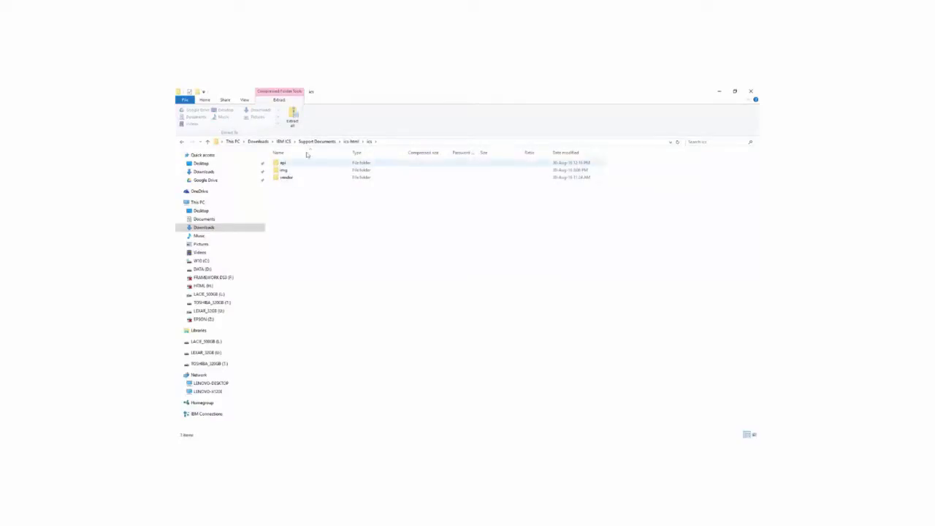
click(332, 142)
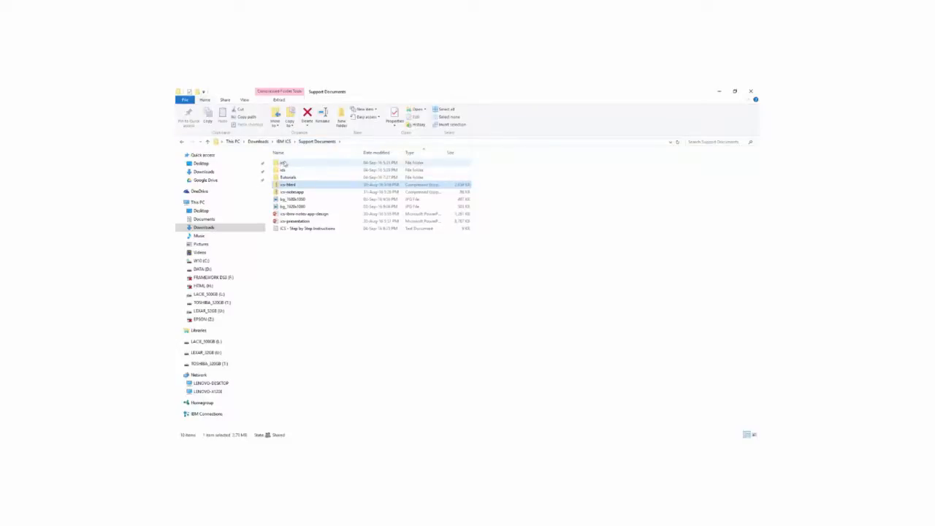
Step: Open the api subfolder of the extracted ics folder in Support Documents
click(282, 164)
double_click(283, 164)
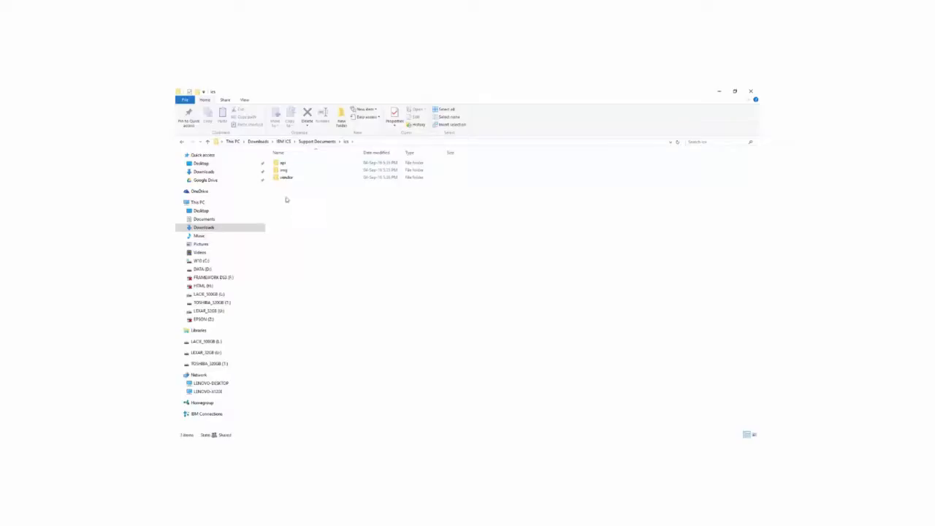
double_click(282, 163)
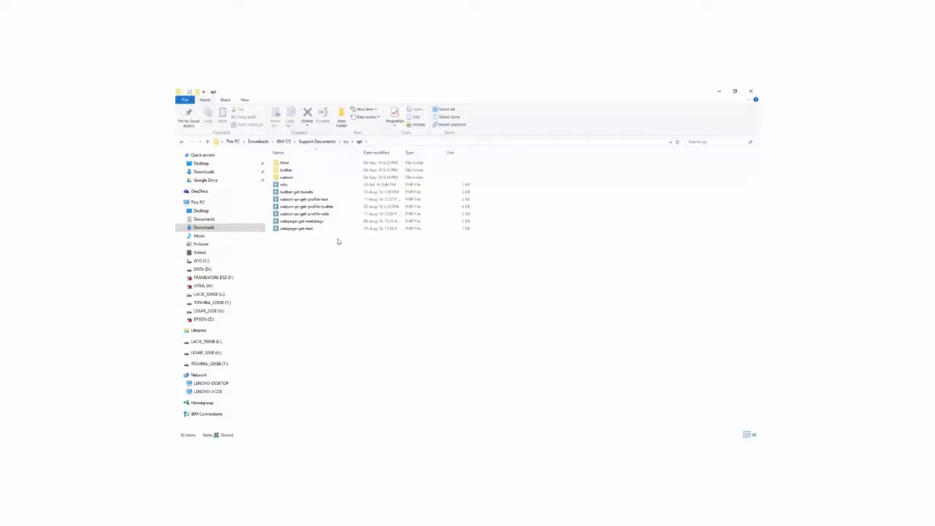
Step: Open the info PHP file in Notepad++, highlight its phpinfo() code for review, and return to the api folder
right_click(284, 185)
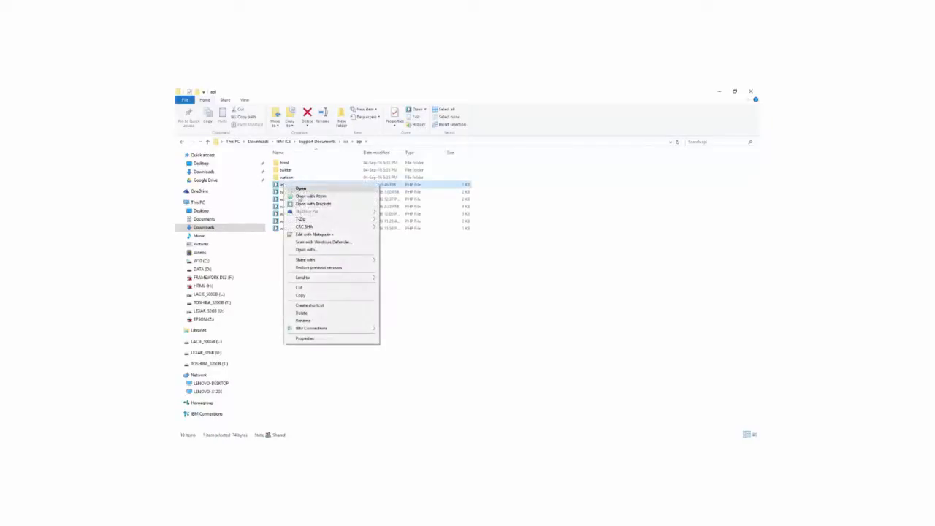
click(315, 238)
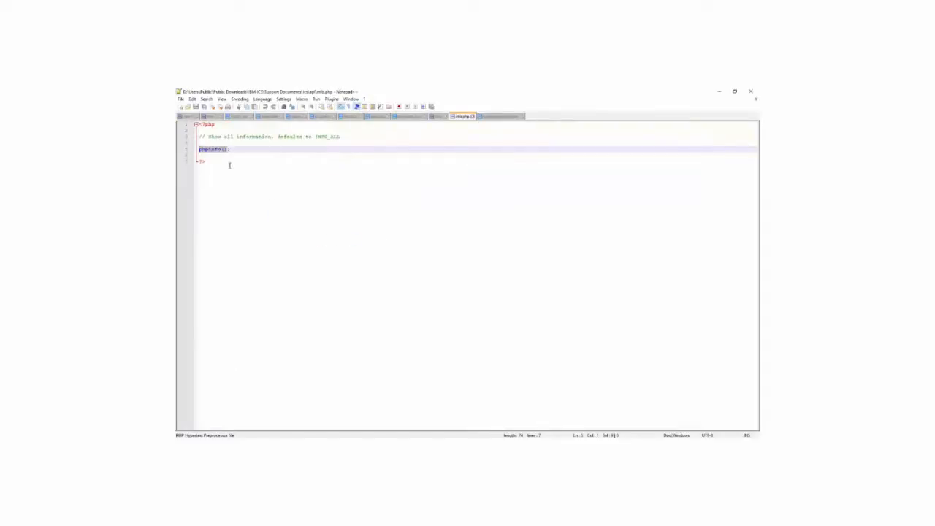
click(221, 149)
drag(222, 149, 198, 126)
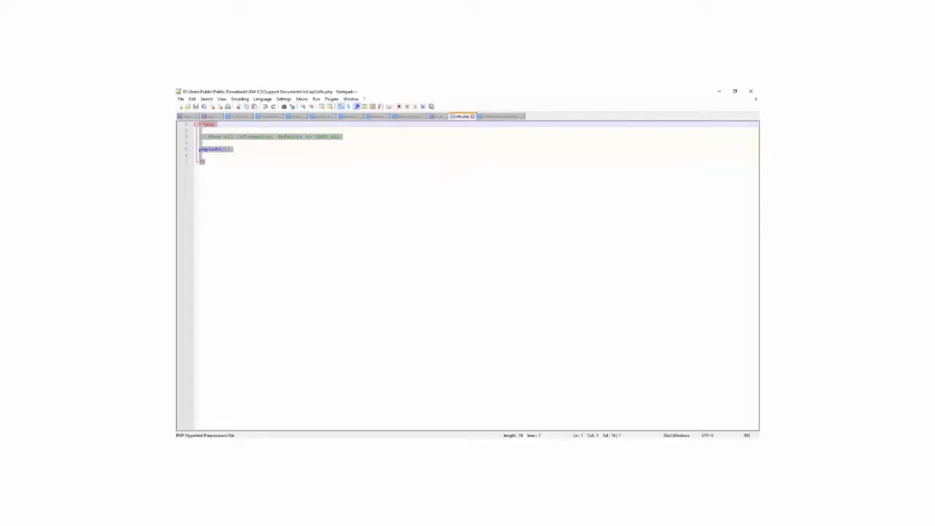
key(alt+Tab)
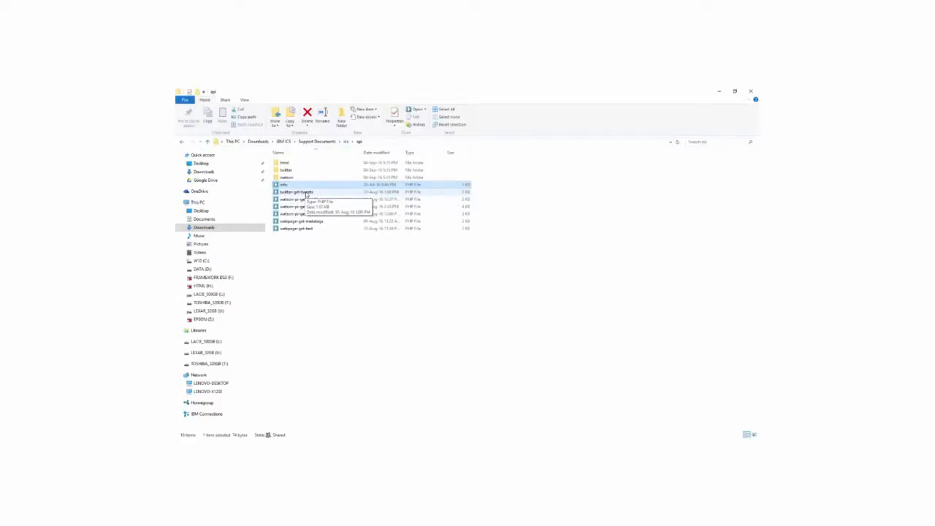
Step: Review the twitter-get-tweets PHP script in Notepad++ and switch back to File Explorer
right_click(306, 193)
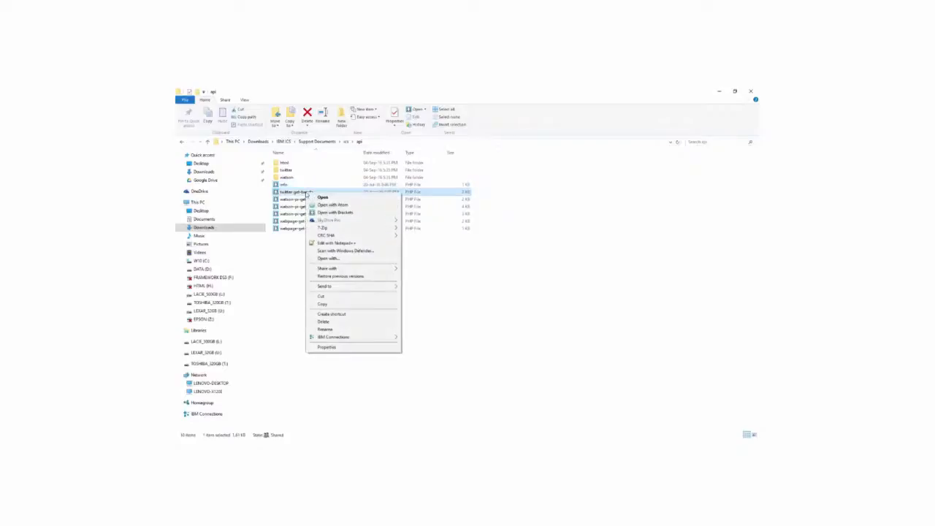
click(334, 243)
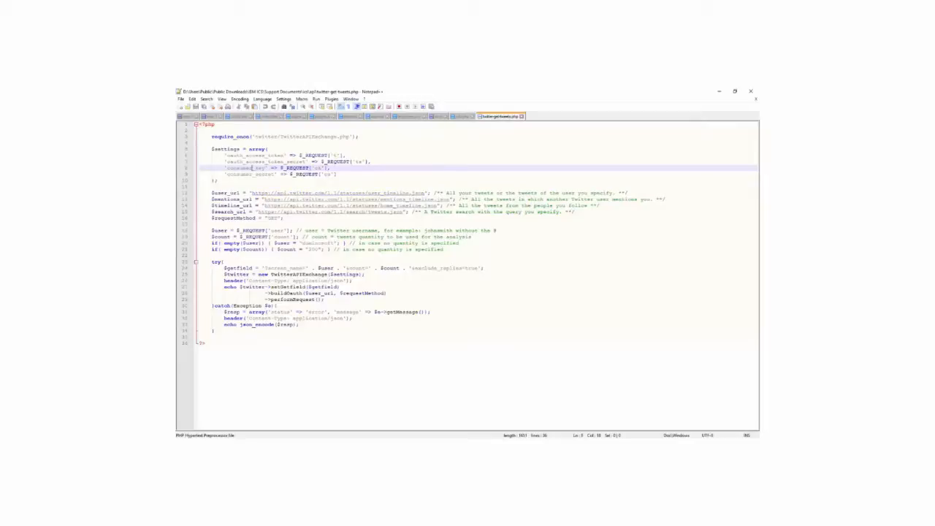
click(330, 445)
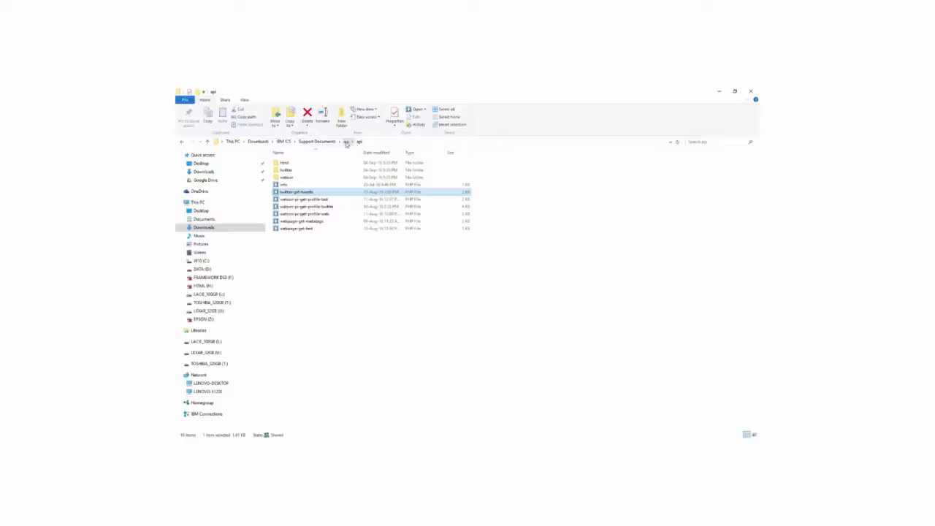
Step: View the images in the img subfolder of ics and go back up to the ics folder
click(347, 142)
double_click(293, 177)
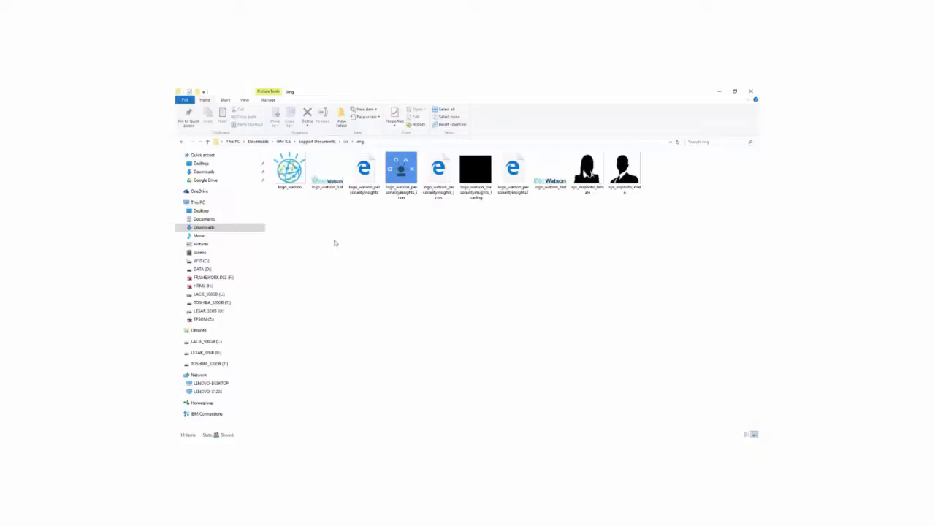
click(346, 142)
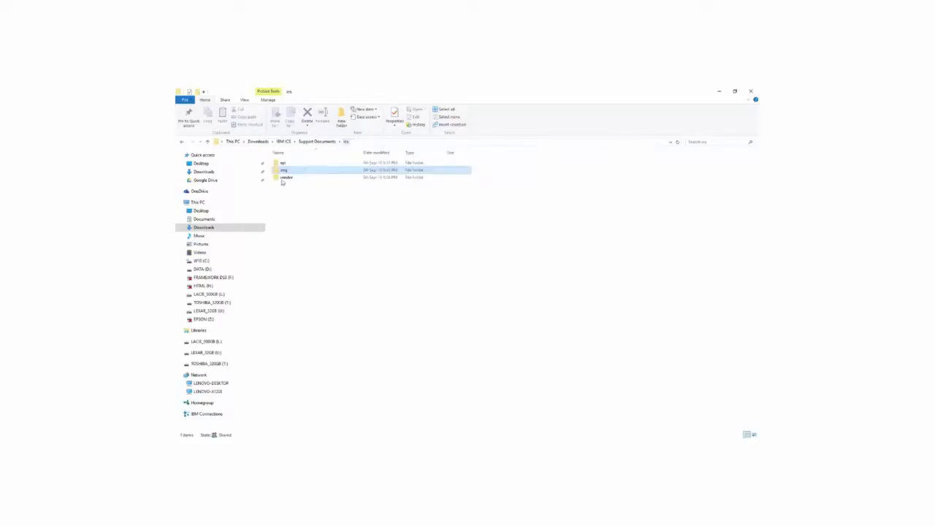
Step: Browse the vendor folder of ics down to ibm and sunburst-chart, and go back up
double_click(285, 179)
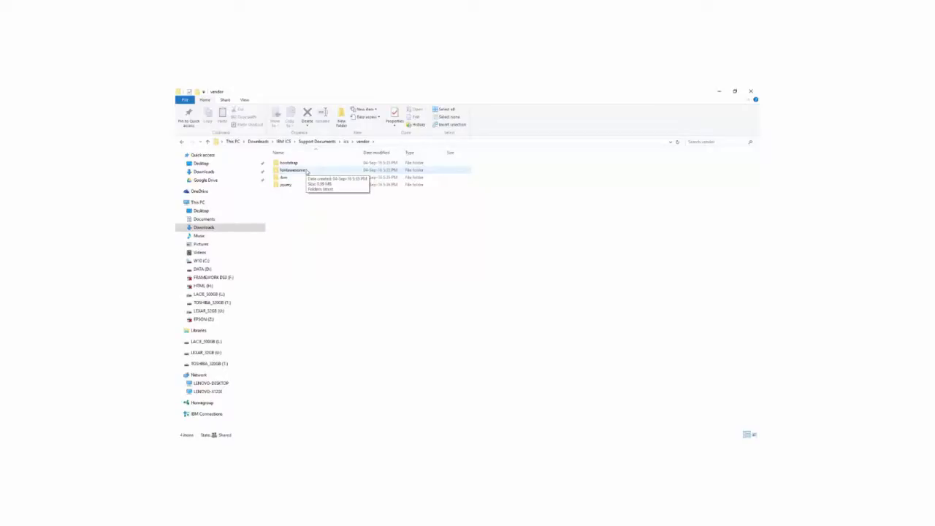
double_click(284, 178)
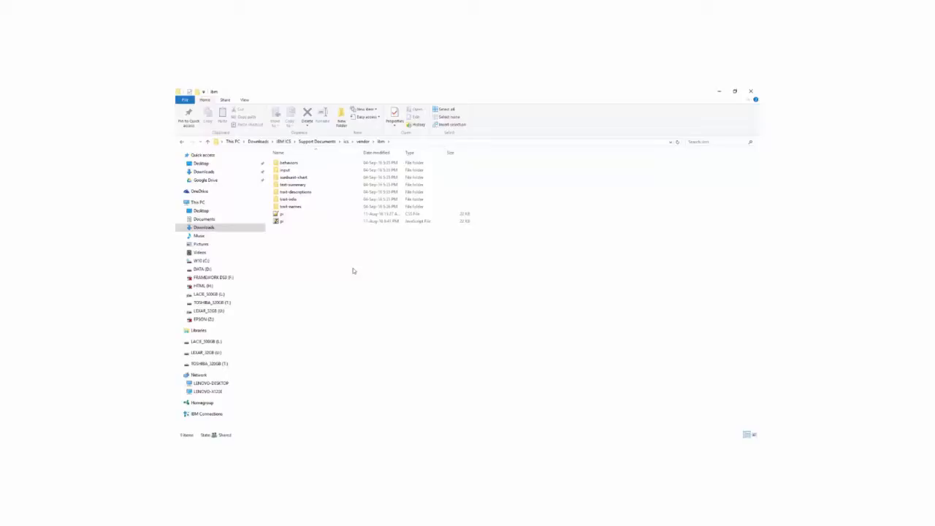
double_click(290, 179)
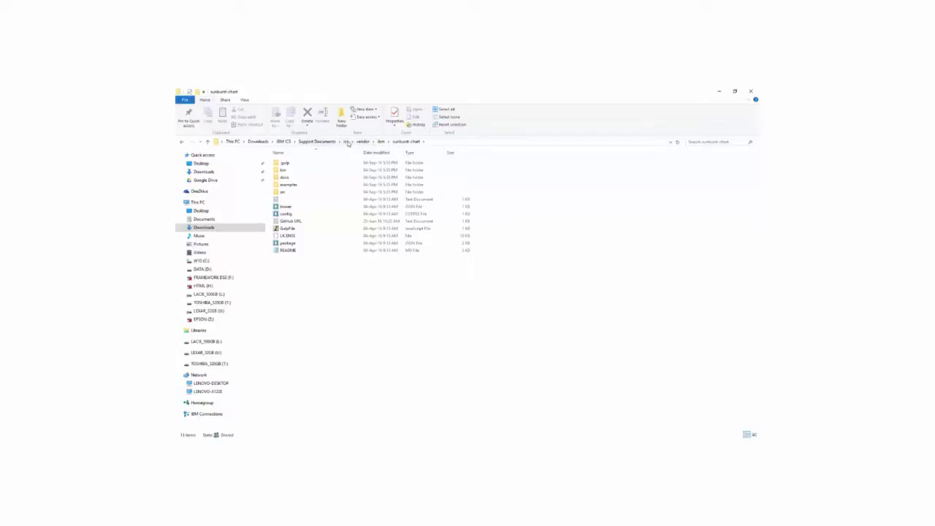
click(348, 142)
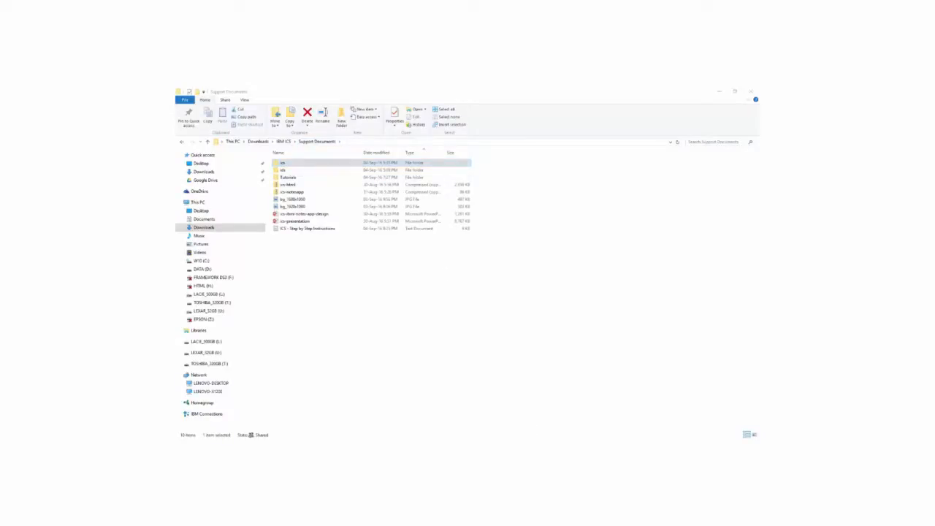
Step: Switch to WinSCP, check for the ics folder in the server's /local/notesdata/domino/html directory, and return to the terminal and instructions
key(alt+Tab)
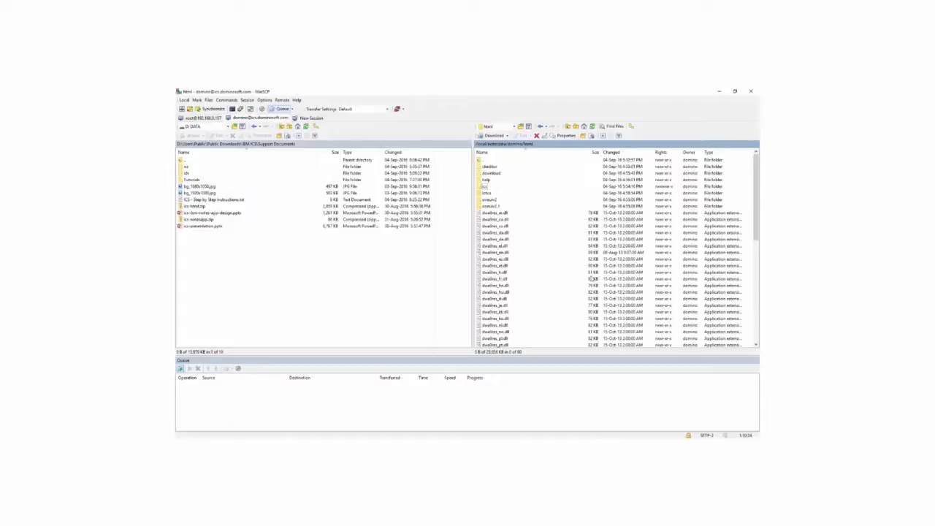
click(485, 187)
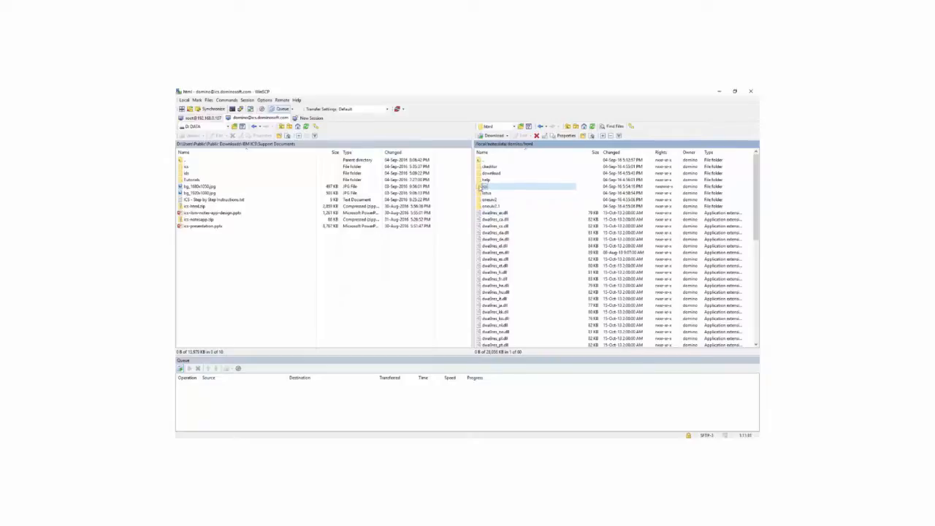
click(532, 144)
key(alt+Tab)
key(alt+Tab)
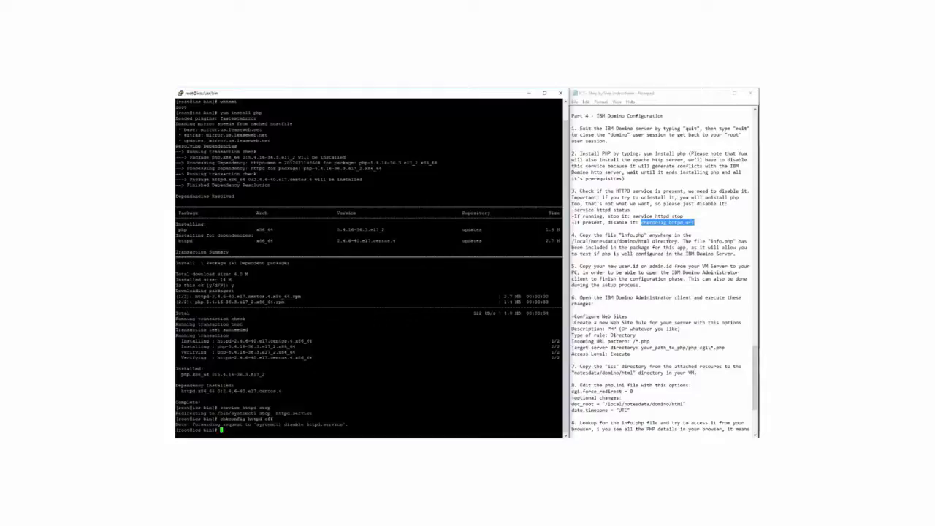
Step: Review instruction 5 on copying the ID file, check the server documents in IBM Domino Administrator, and return to the terminal
drag(642, 286, 573, 267)
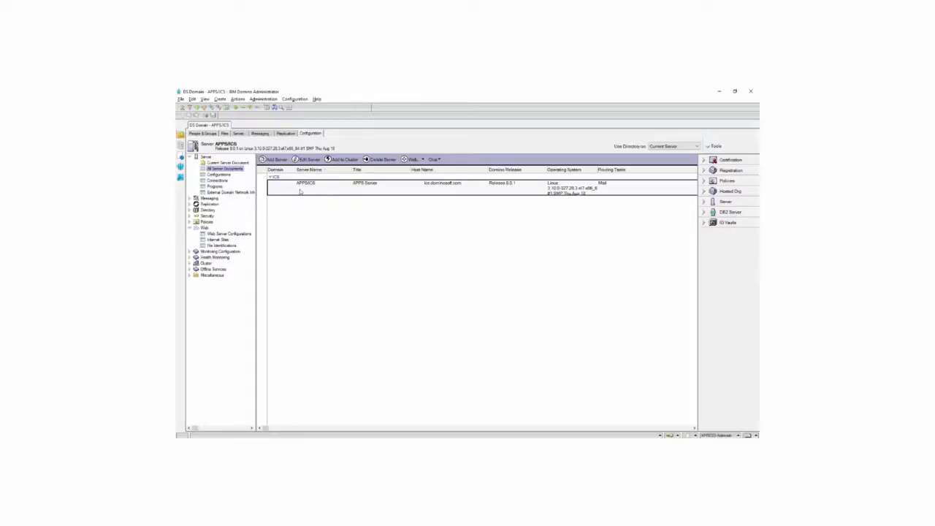
click(262, 170)
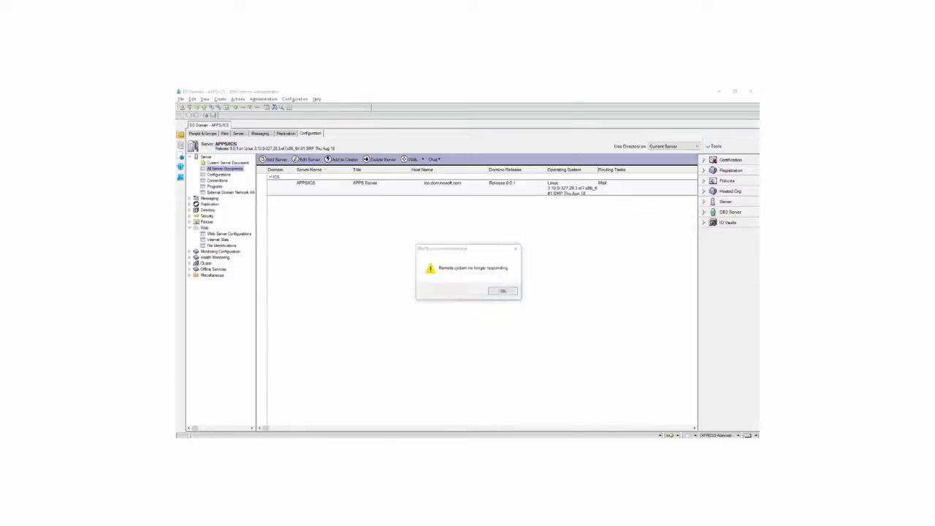
key(alt+Tab)
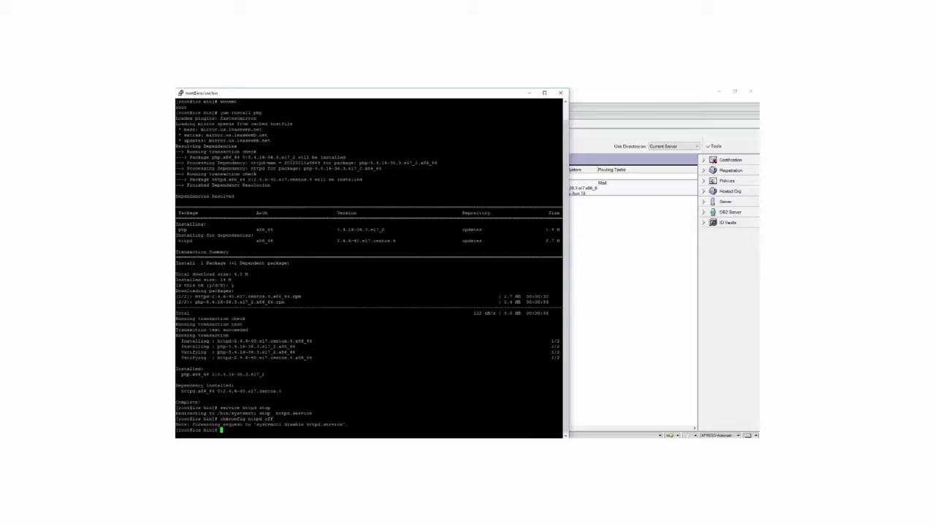
Step: Switch to the domino user, change to /local/notesdata and start the Domino server with /opt/ibm/domino/bin/server
text(su - domino)
key(Return)
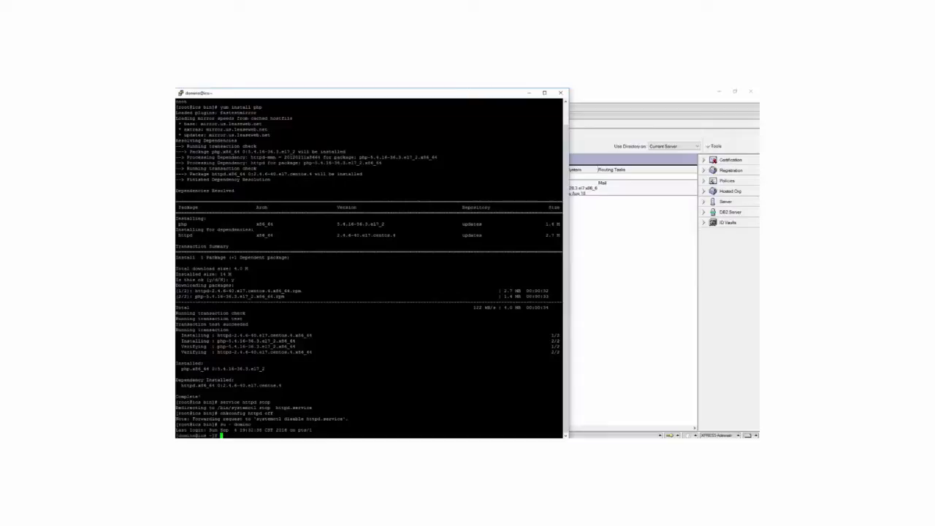
text(cd /local/n)
key(Tab)
key(Return)
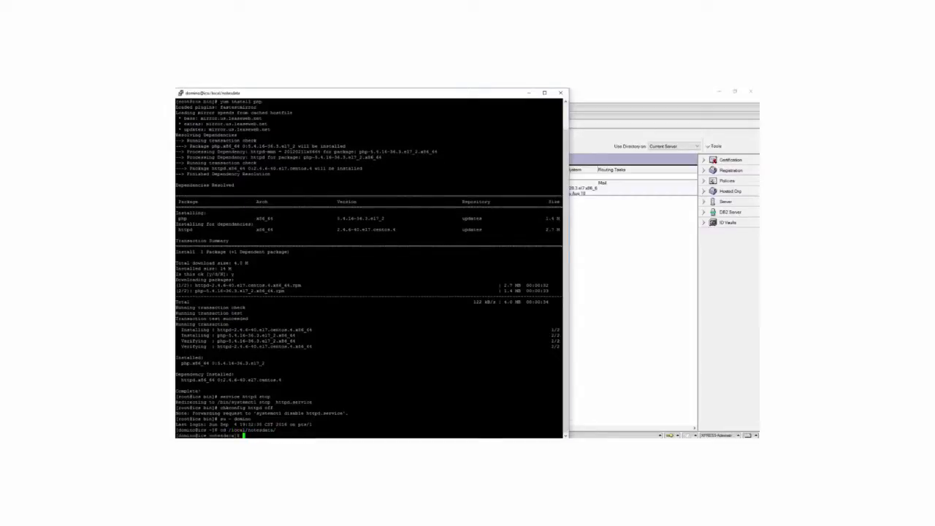
text(/opt/ibm/domino/bin/server)
key(Return)
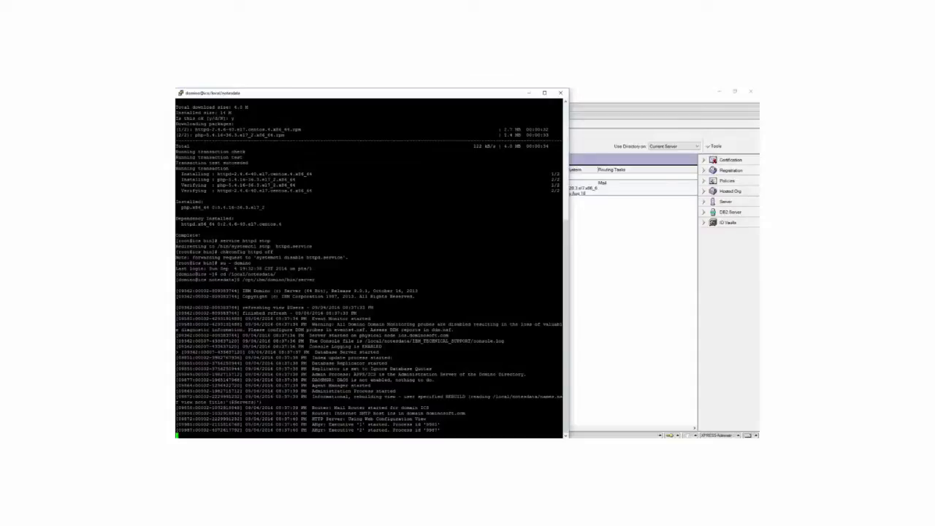
Step: Switch to IBM Domino Administrator, enable loading Internet configurations from Server\Internet Sites documents in the APPS/ICS server document, and save and close it
click(643, 95)
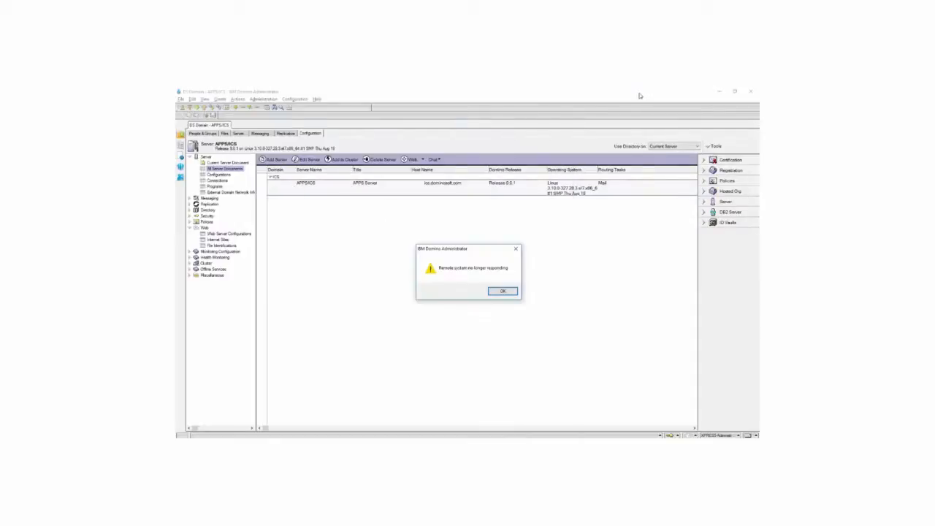
click(502, 292)
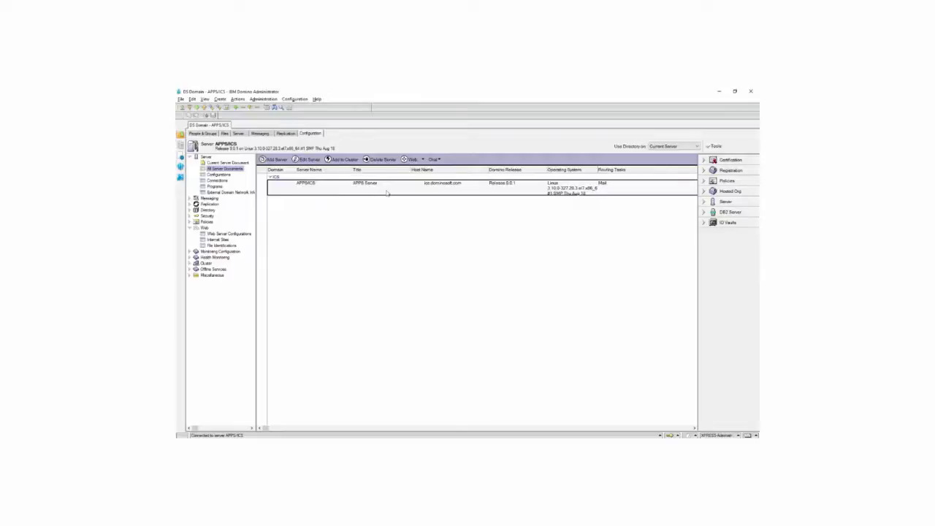
double_click(324, 187)
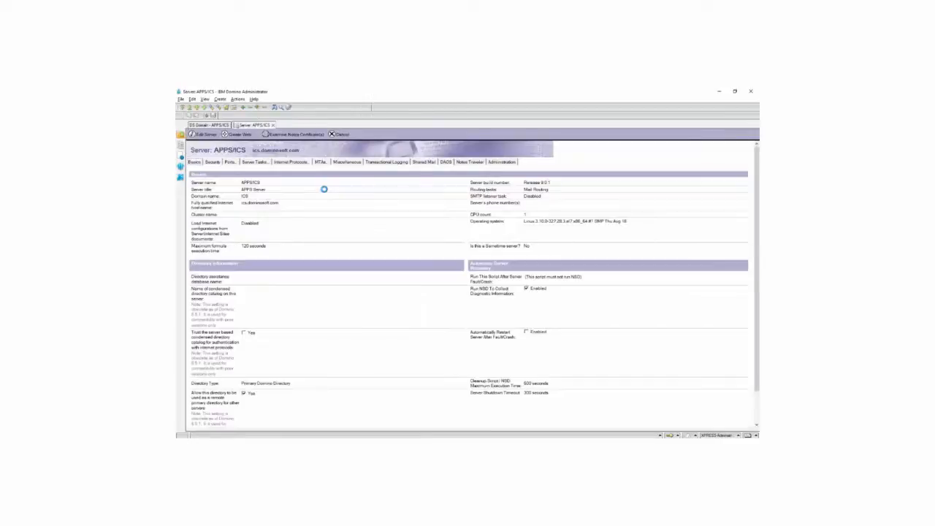
double_click(326, 238)
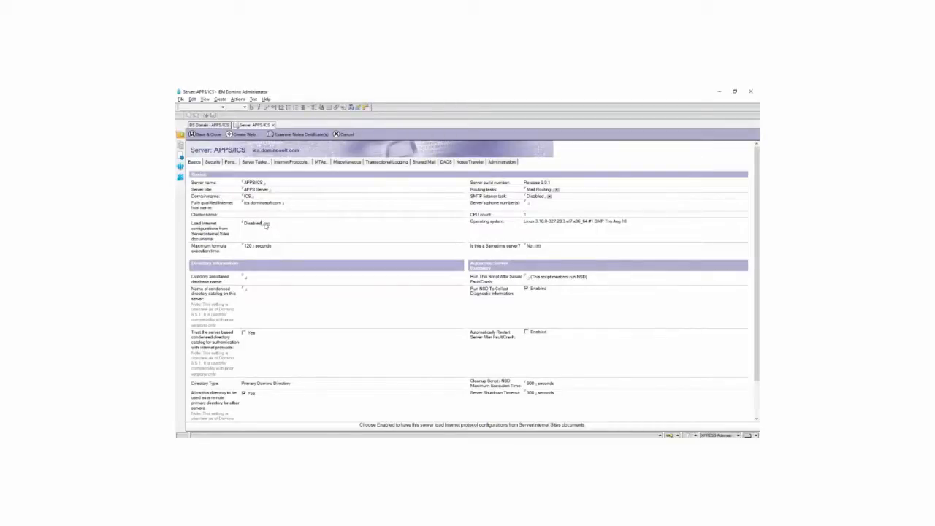
click(266, 224)
click(433, 160)
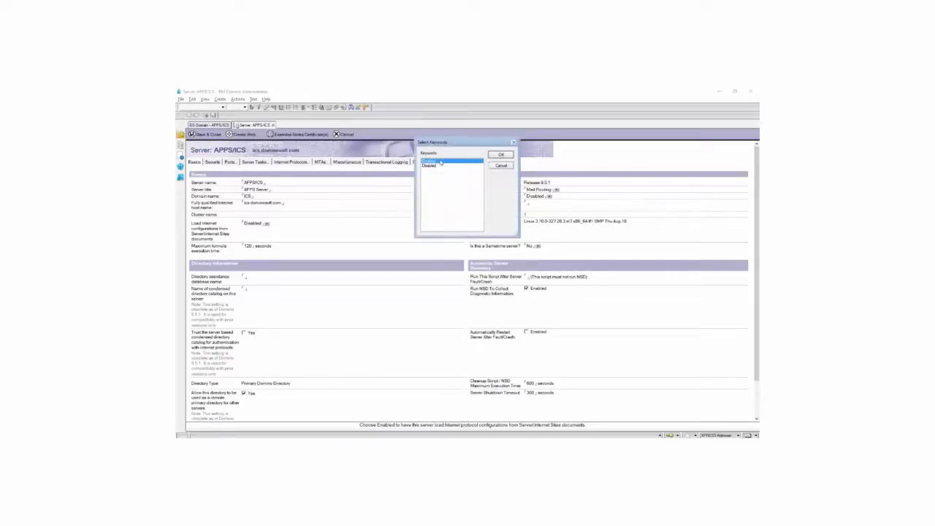
click(499, 154)
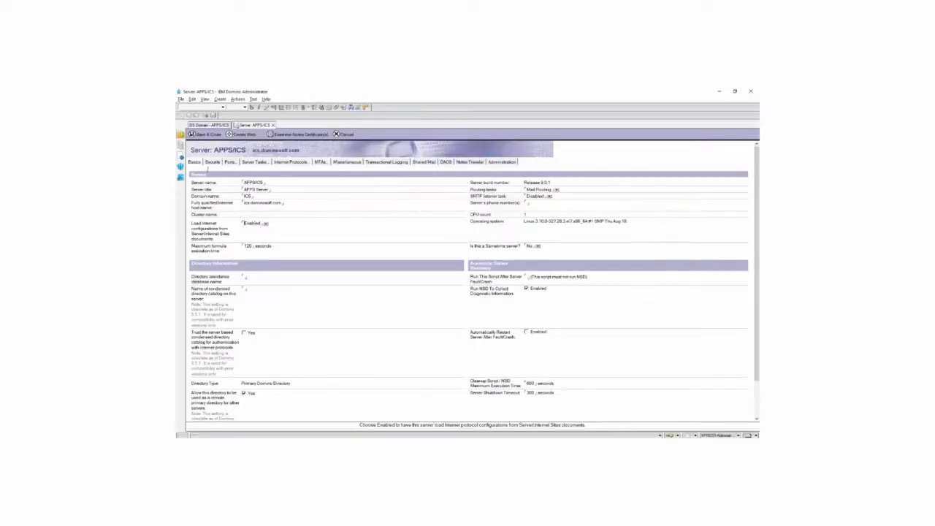
click(192, 135)
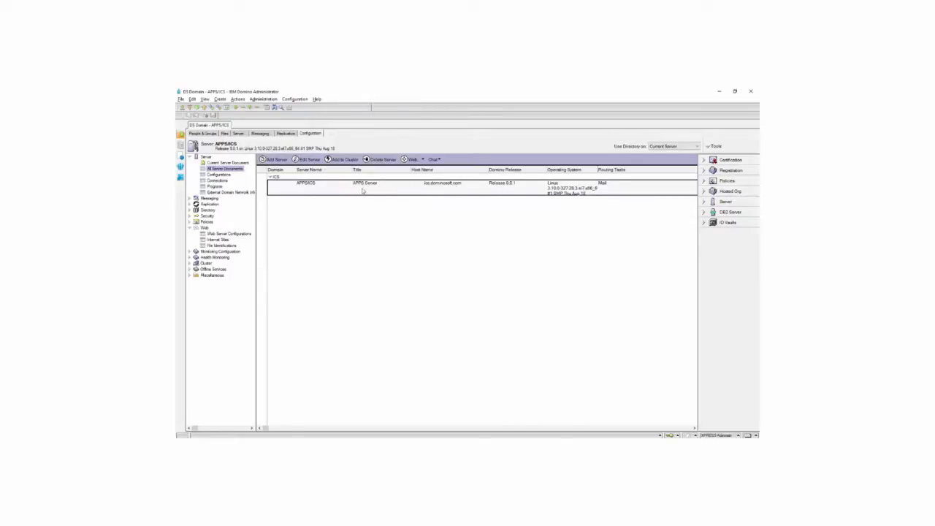
Step: Add a Web Internet site with descriptive name ICS and organization ICS, and make it handle requests unmapped to other sites
click(214, 239)
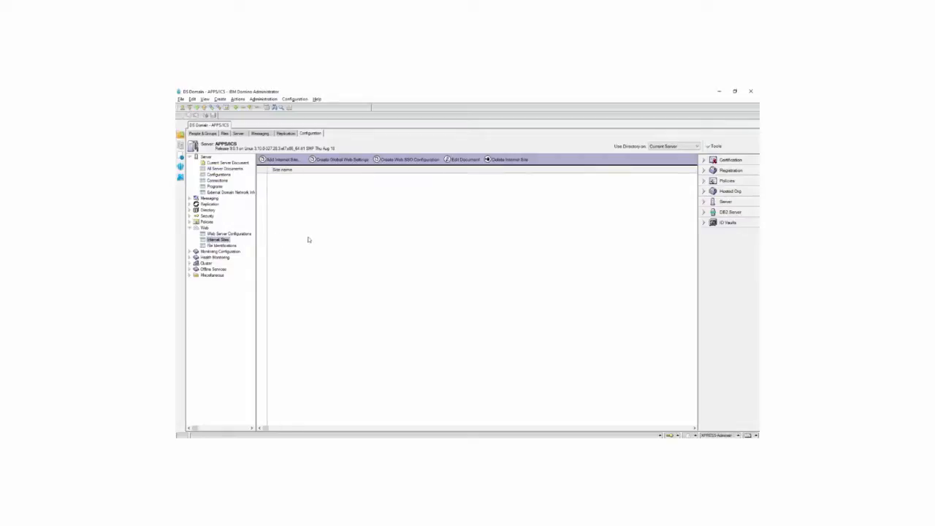
click(296, 161)
click(274, 169)
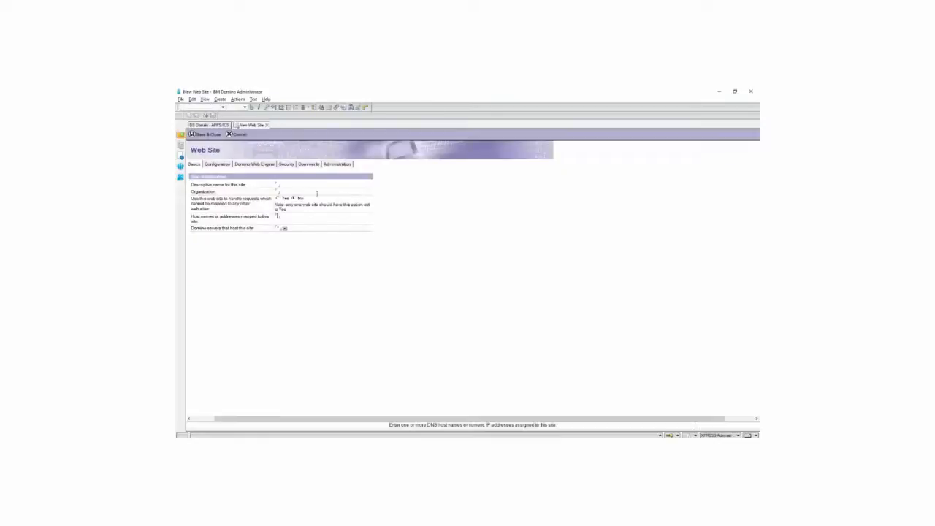
click(281, 186)
text(ICS)
key(Tab)
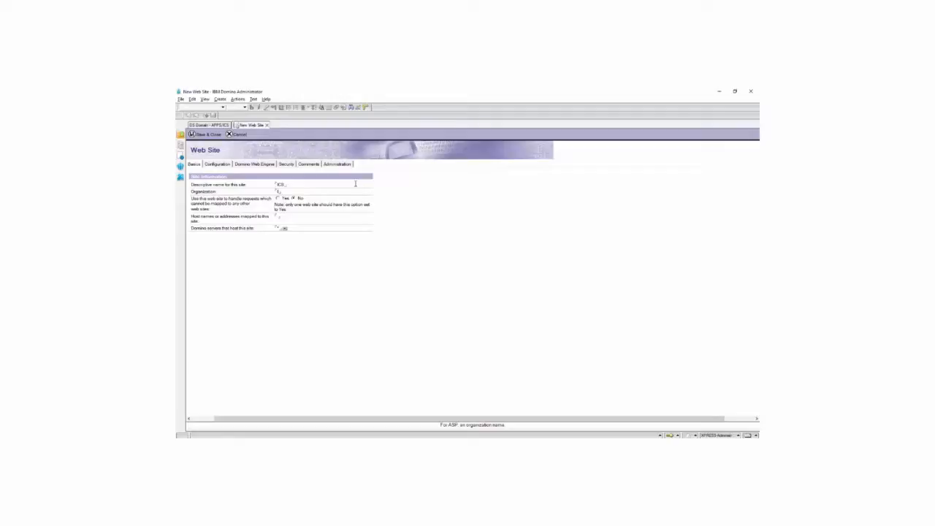
text(ICS)
click(355, 183)
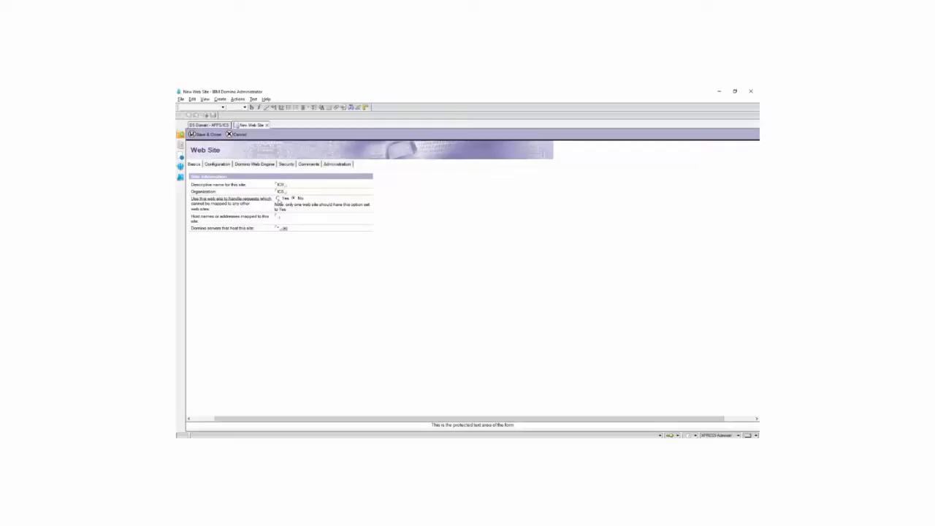
click(278, 199)
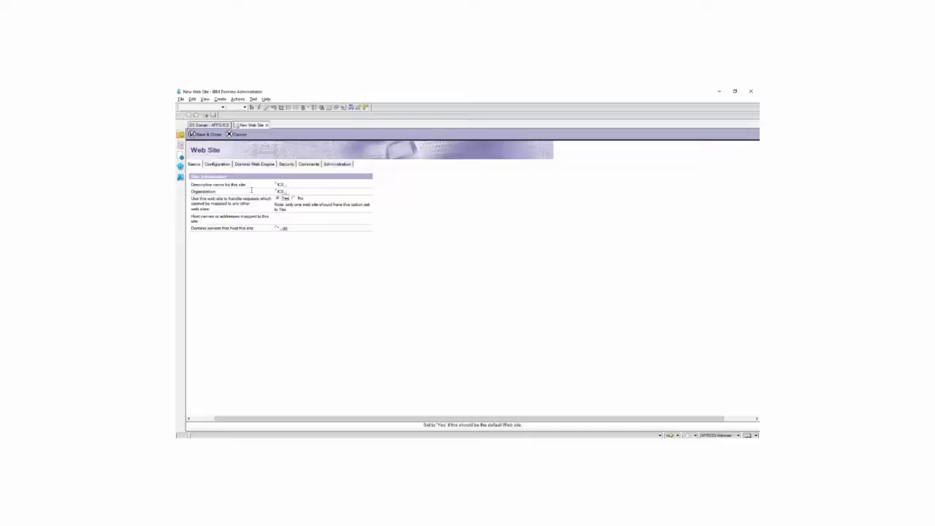
Step: Set the web site's session authentication to Single Server, save and close it, and expand the ICS entry in Internet Sites
click(216, 166)
click(252, 165)
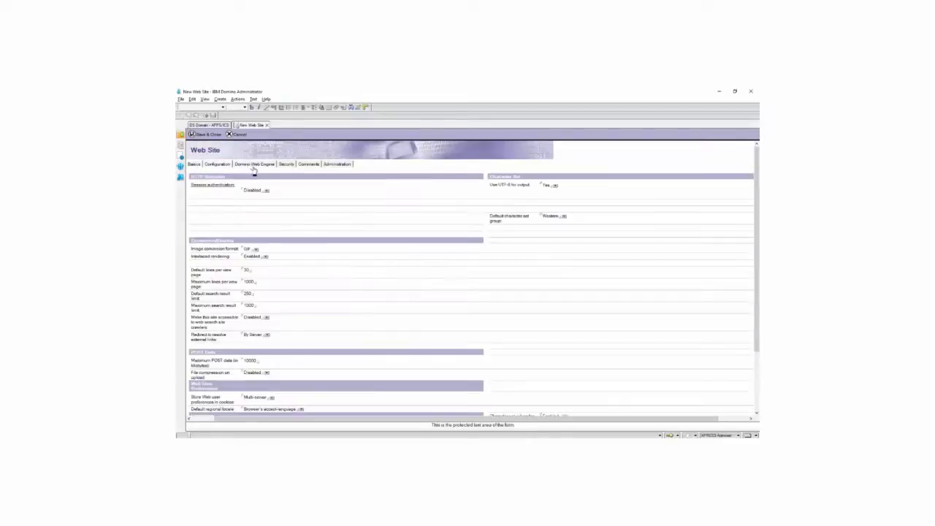
click(266, 190)
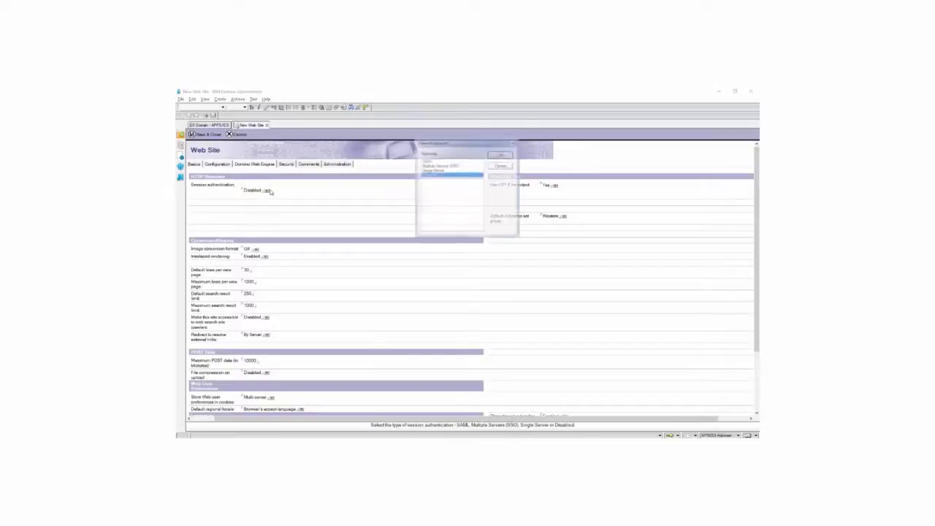
click(447, 170)
click(501, 155)
click(245, 202)
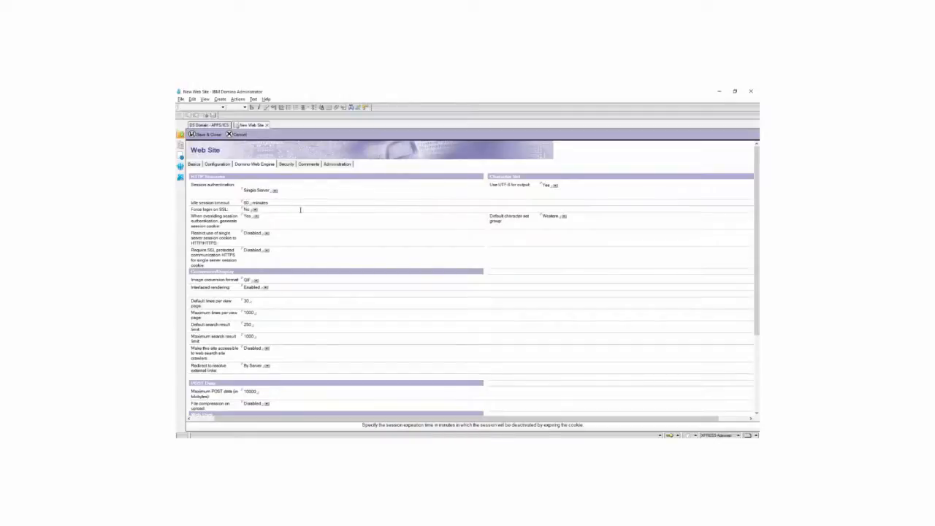
click(208, 136)
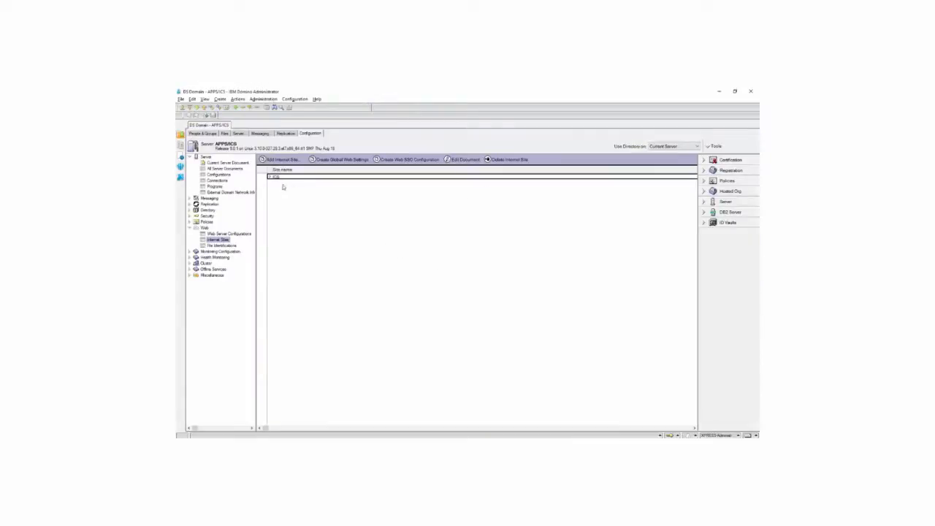
click(269, 177)
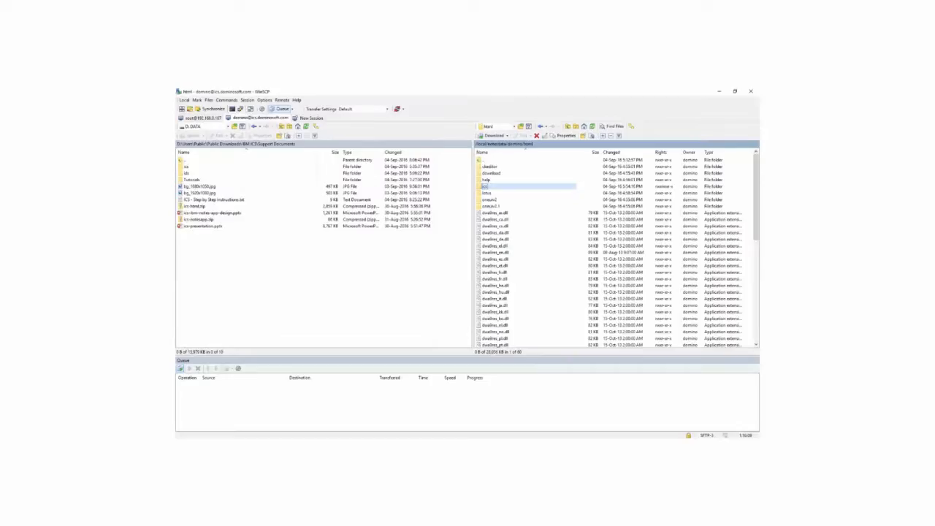
Step: Switch to WinSCP and check the server's html/ics/api folder for the info.php file
double_click(529, 146)
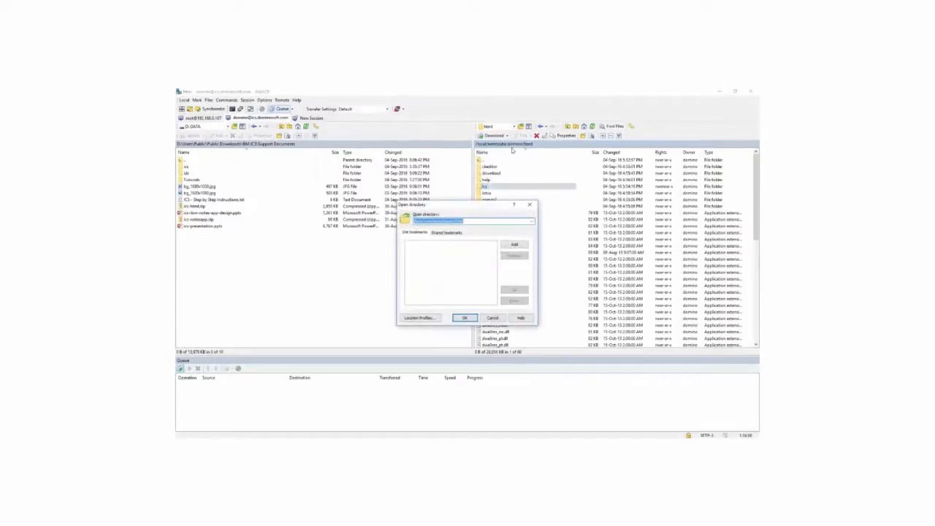
click(494, 318)
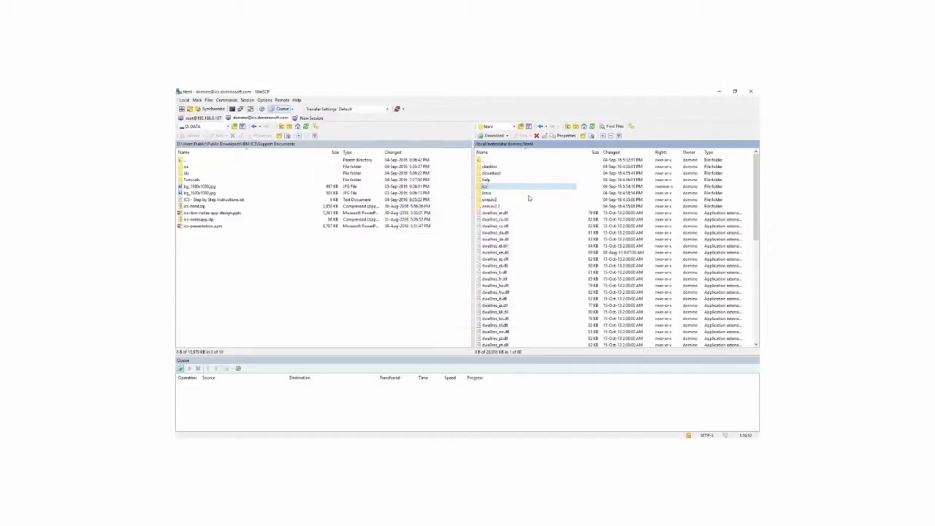
double_click(484, 187)
double_click(488, 167)
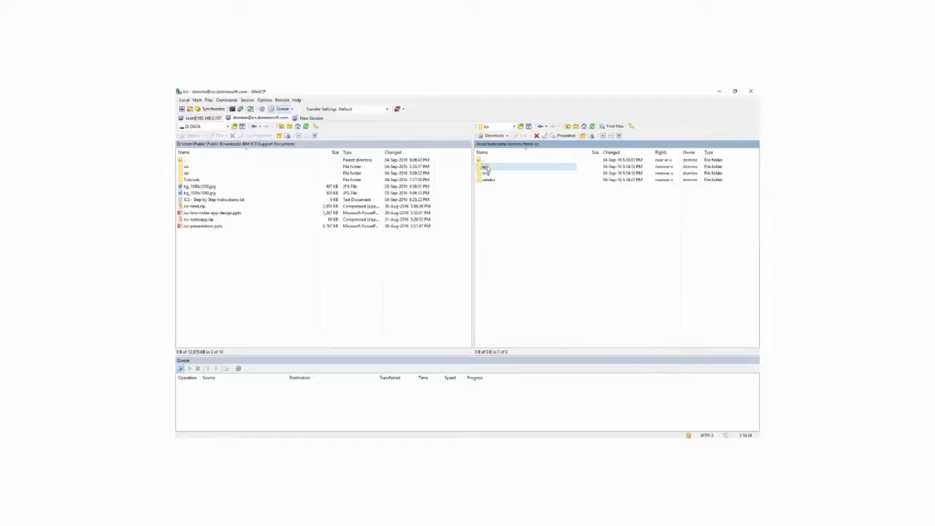
click(491, 186)
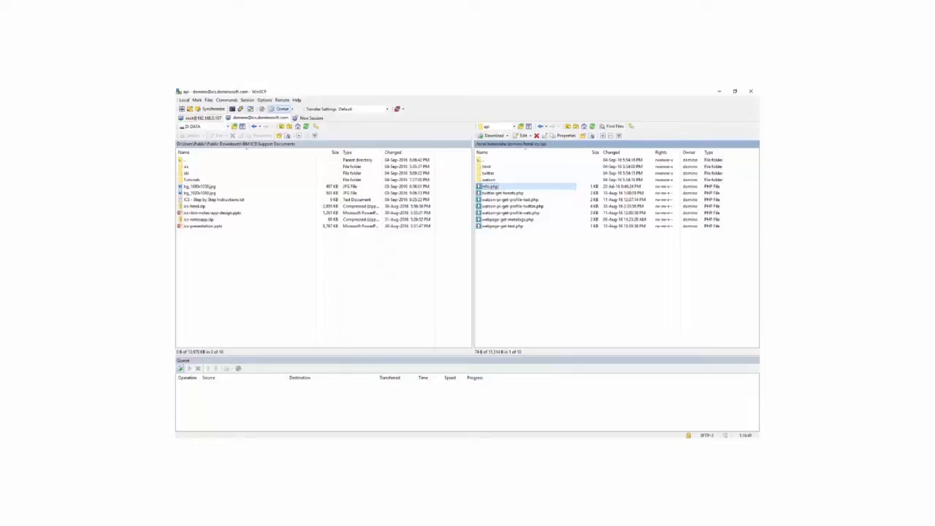
Step: Switch to the PuTTY terminal, duplicate the session, log in as root with the account password and clear the screen
key(alt+Tab)
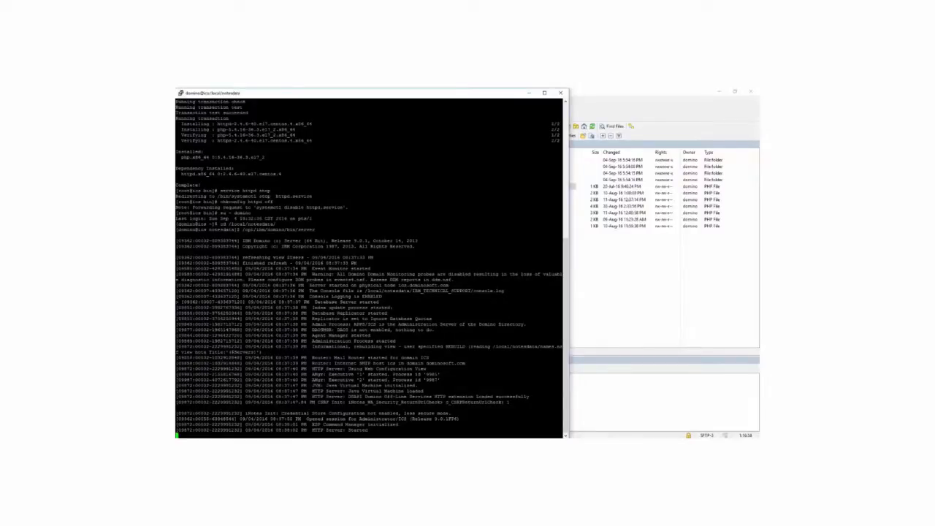
click(182, 95)
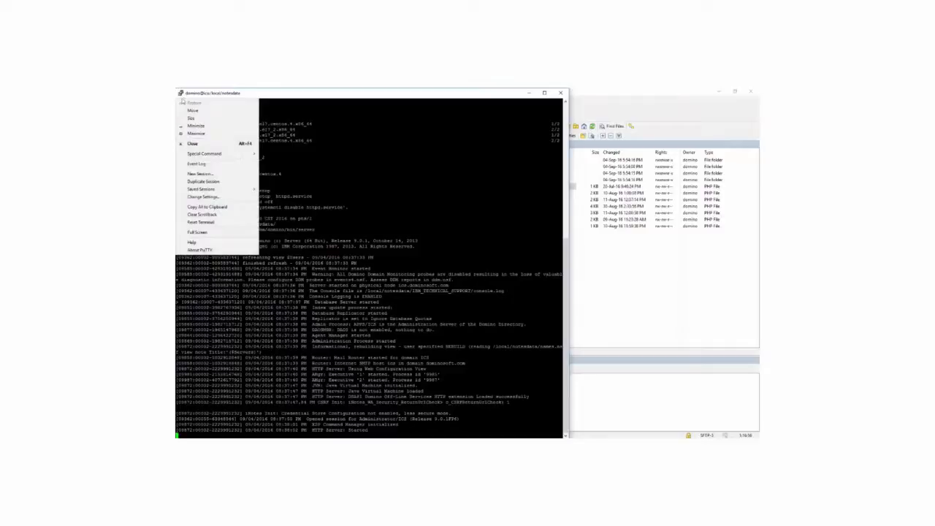
click(208, 182)
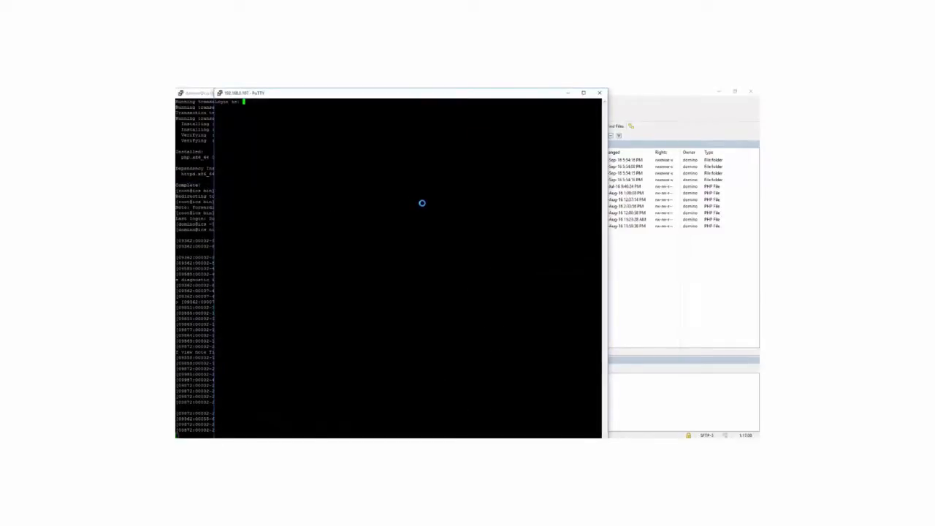
text(root)
key(Return)
key(Return)
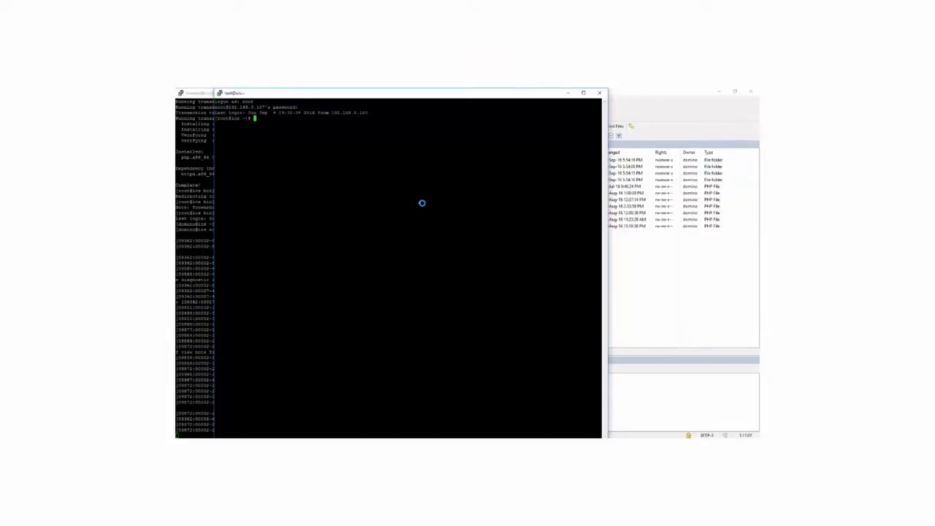
text(clear)
key(Return)
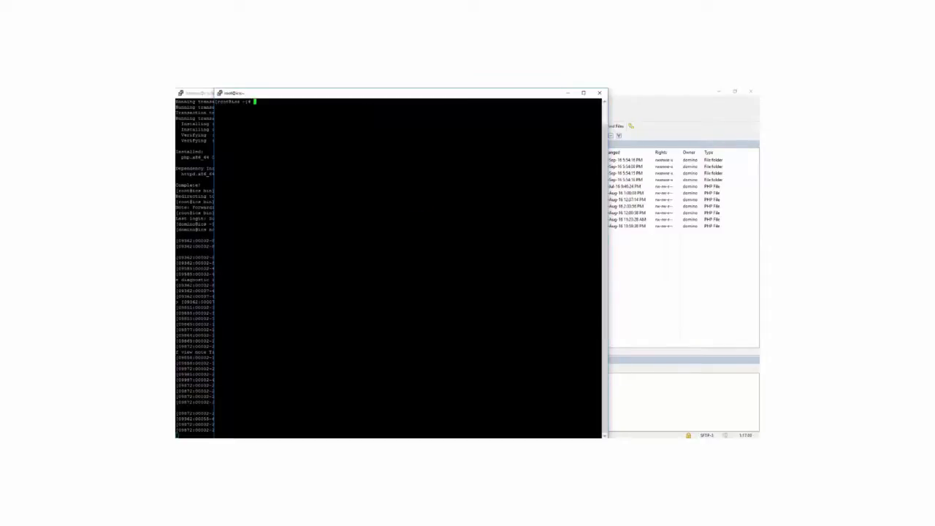
Step: Maximize the terminal window, check the PHP version with php -v, and locate the PHP binary with which php
double_click(438, 96)
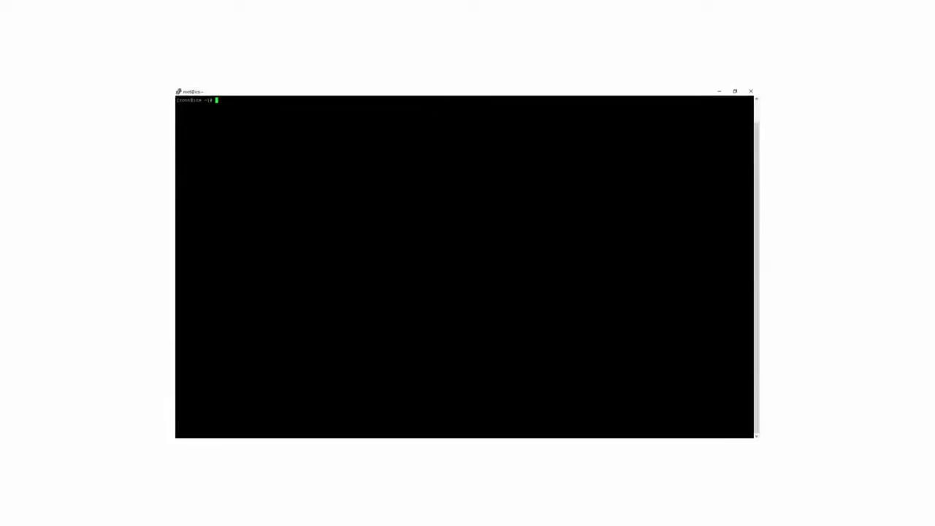
text(pwd)
text( -)
text(v)
key(Return)
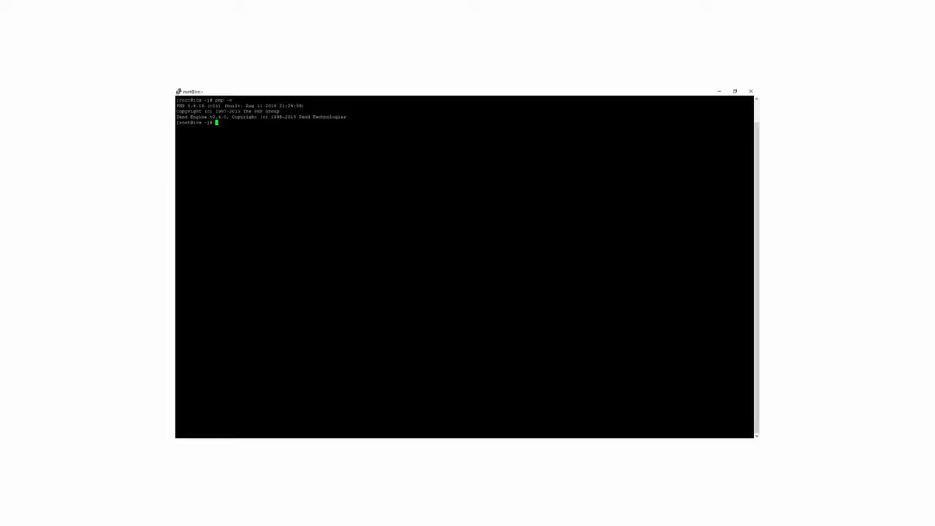
text(which php)
key(Return)
Step: Search the whole file system for php.ini by name and open /etc/php.ini in vi
text(free)
text( / -name)
text( php)
text(.ini)
key(Return)
text(vi /etc/php.ini)
key(Return)
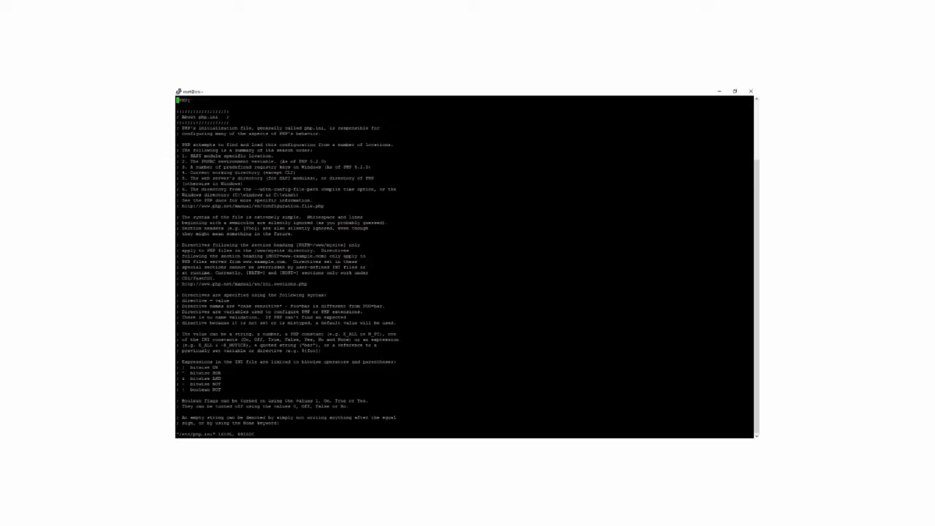
Step: Restore the terminal to a smaller window, move it aside and switch to the Notepad instructions for the IBM Domino configuration
click(735, 92)
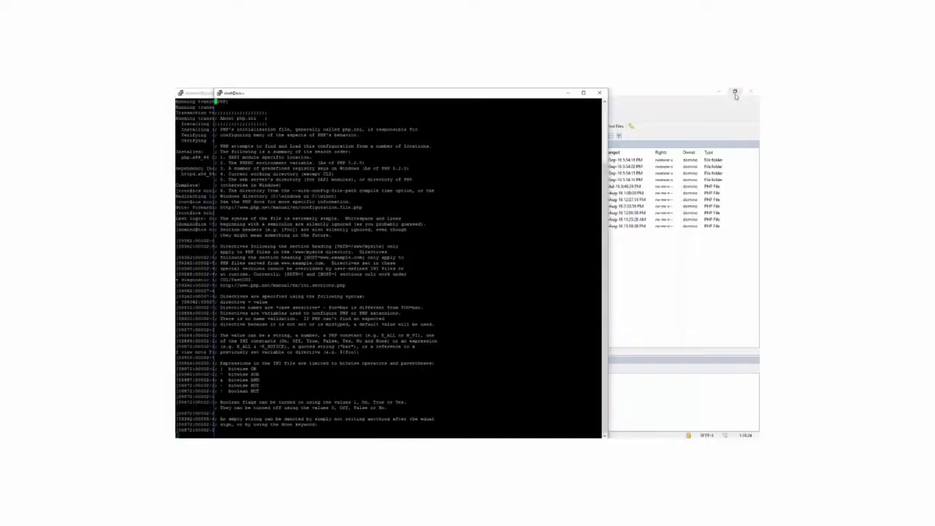
drag(451, 95, 412, 96)
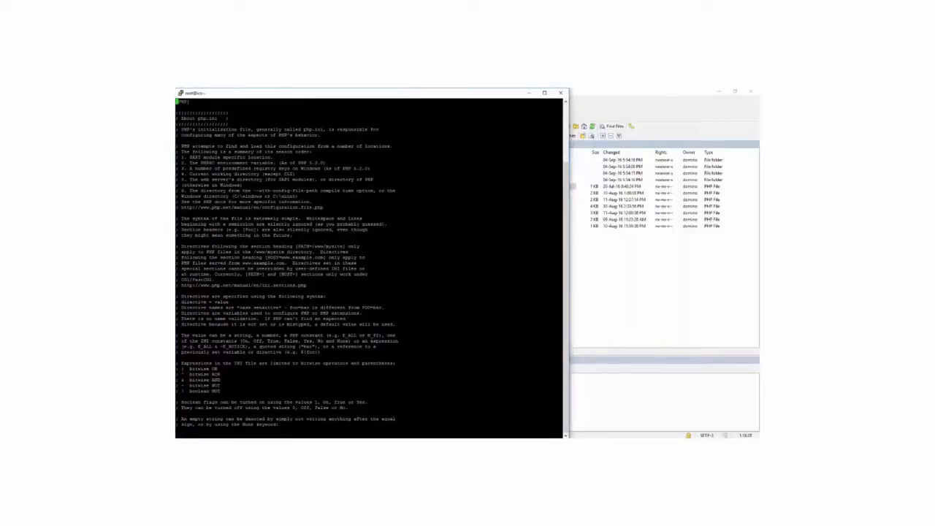
key(alt+Tab)
click(670, 288)
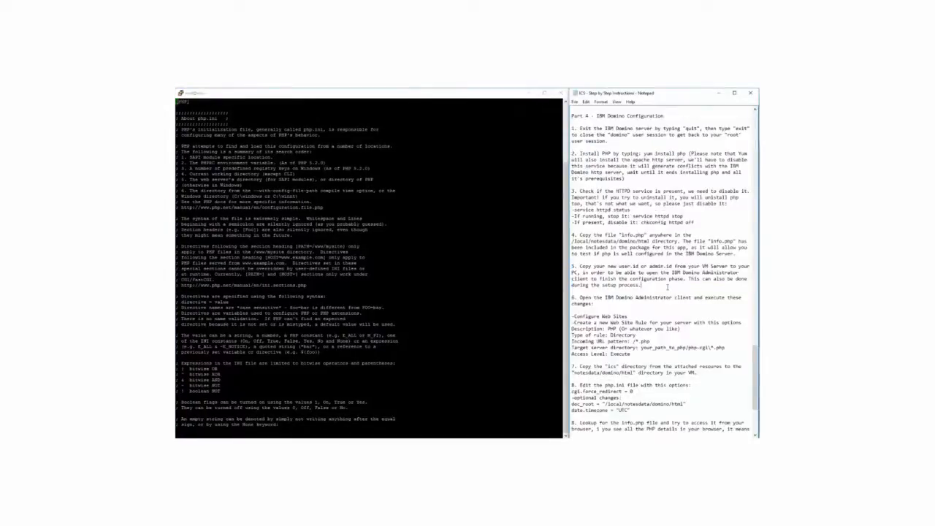
Step: Review the php.ini options listed in the IBM Domino Configuration part of the Notepad instructions
scroll(670, 291, down, 3)
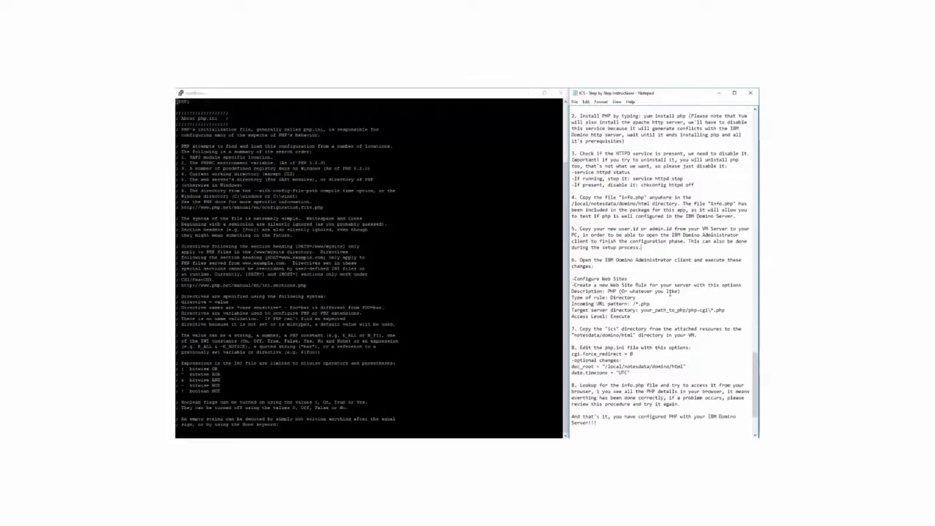
drag(632, 335, 571, 334)
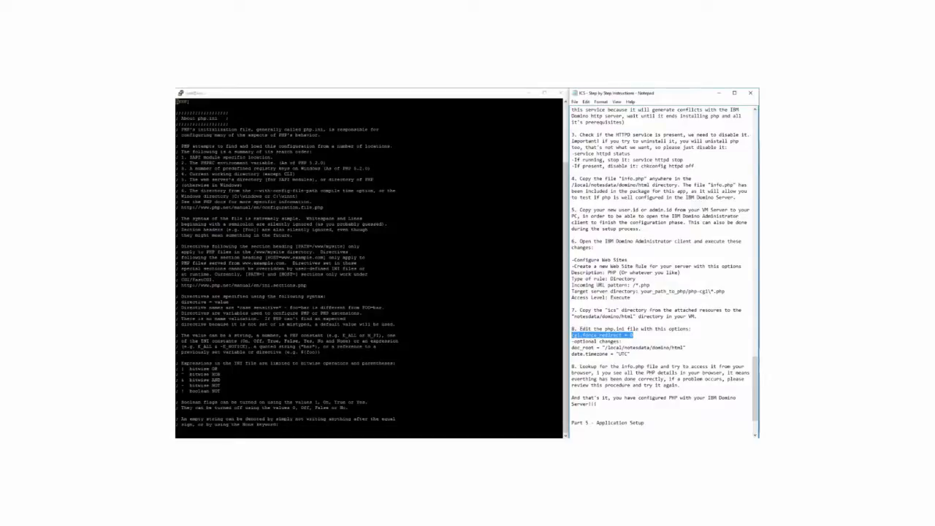
key(Page_Down)
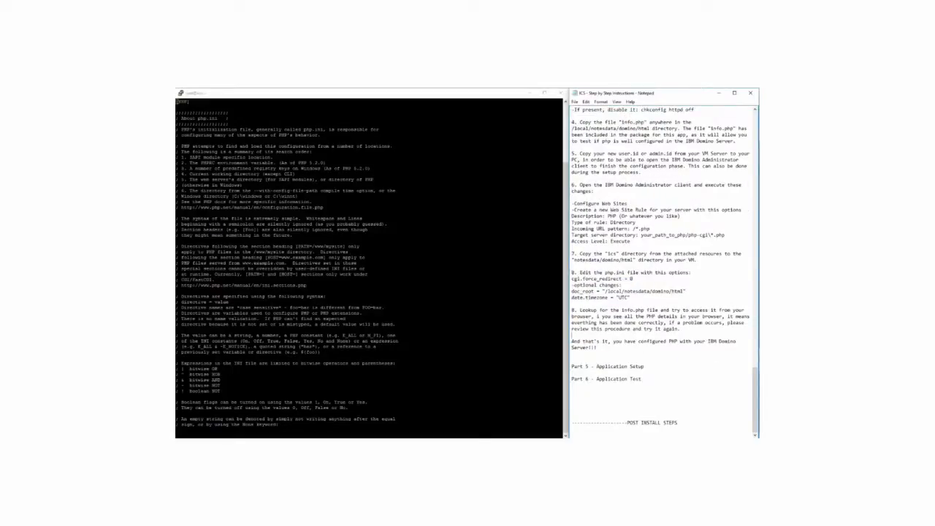
key(Page_Up)
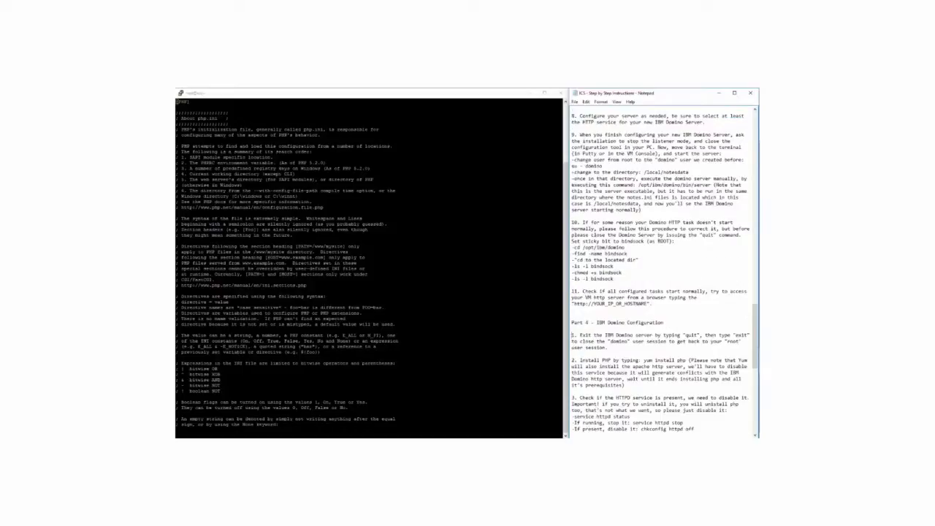
scroll(672, 372, down, 11)
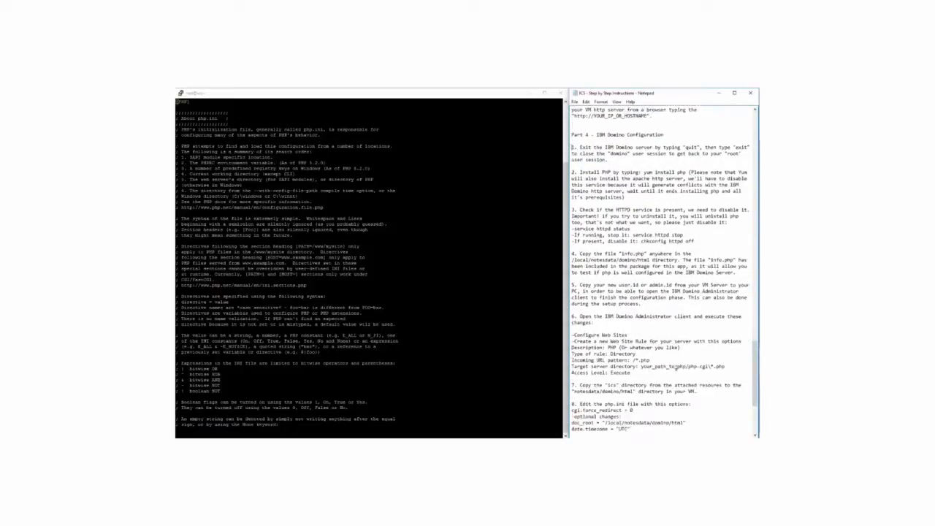
Step: Switch to the terminal and look through php.ini for the cgi.force_redirect, doc_root and date.timezone settings
key(alt+Tab)
key(Page_Down)
key(Page_Down)
key(Page_Down)
key(Page_Down)
key(Page_Down)
key(Page_Down)
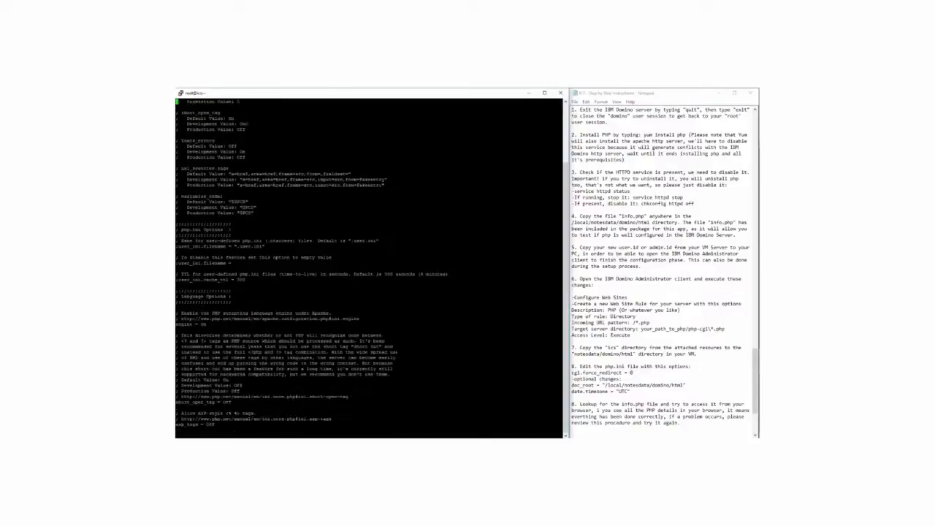
key(Page_Down)
key(Page_Down)
key(Page_Down)
key(Page_Down)
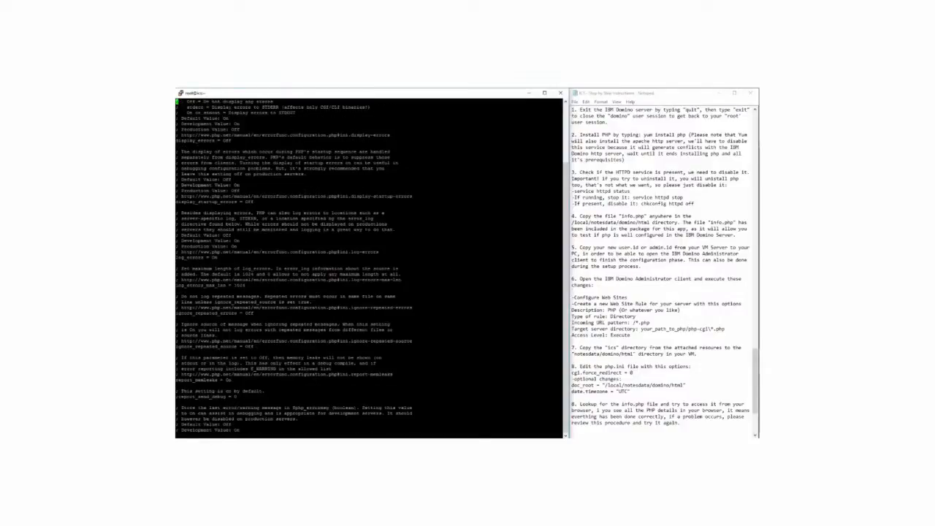
key(Page_Down)
key(Page_Down)
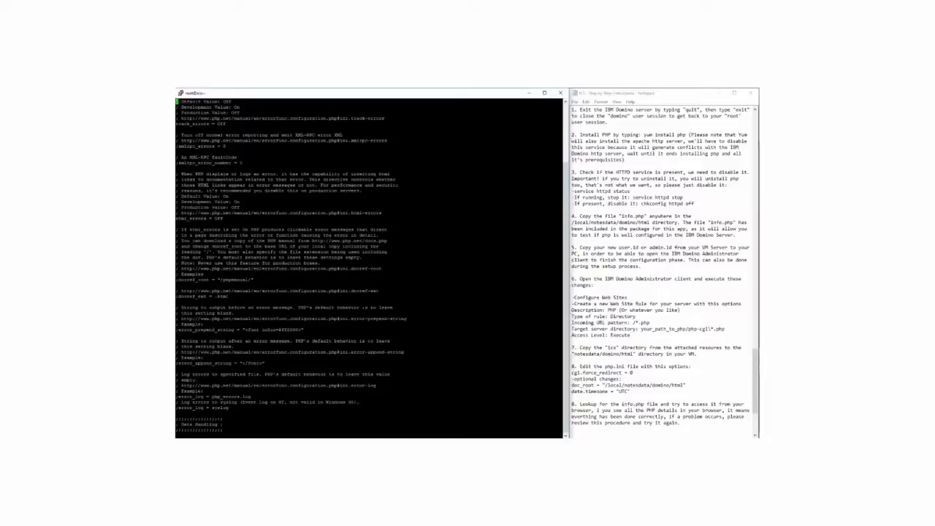
key(Page_Down)
key(Page_Down)
key(Page_Down)
key(Page_Down)
key(Page_Down)
key(Page_Down)
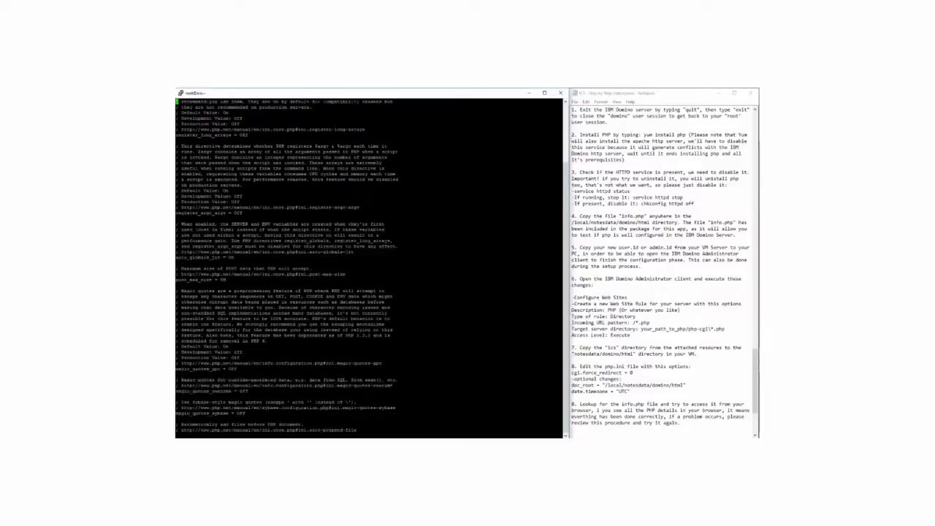
key(Page_Down)
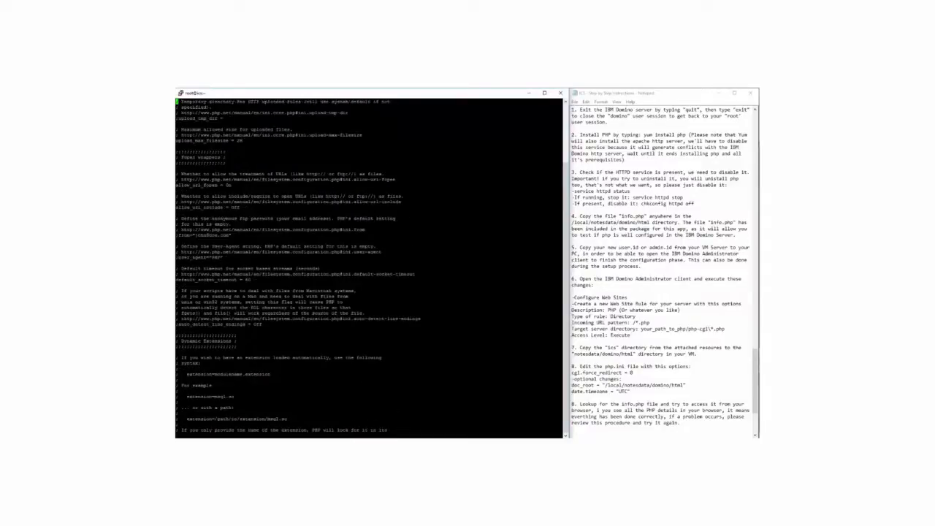
key(Page_Down)
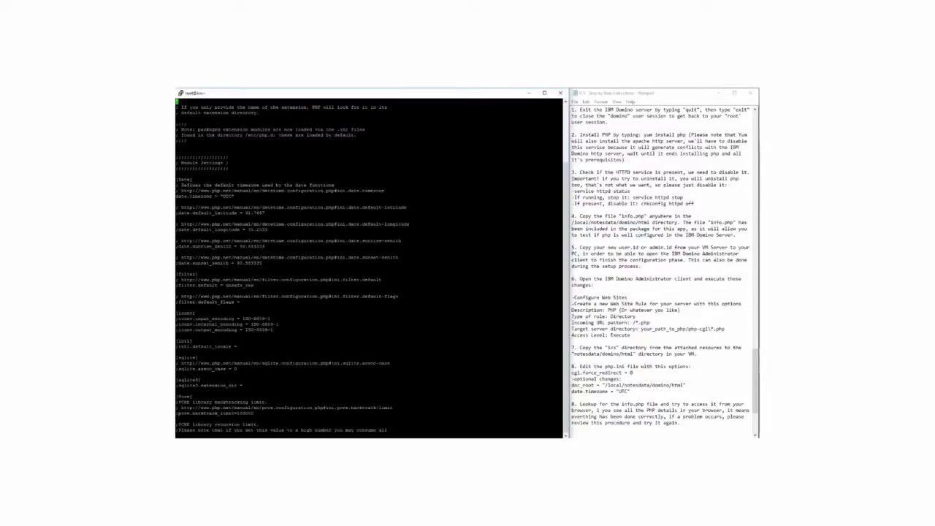
key(Page_Down)
key(Page_Down)
key(Page_Down)
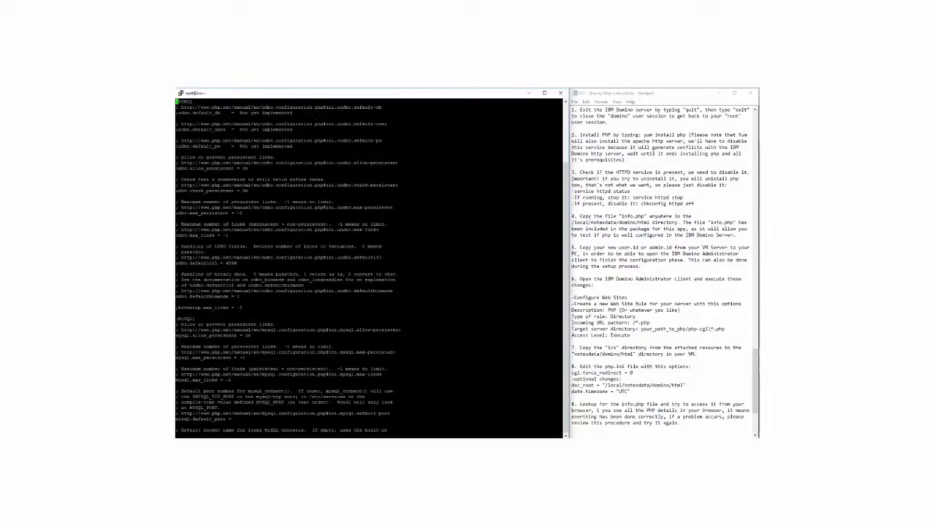
key(Page_Down)
key(Page_Down)
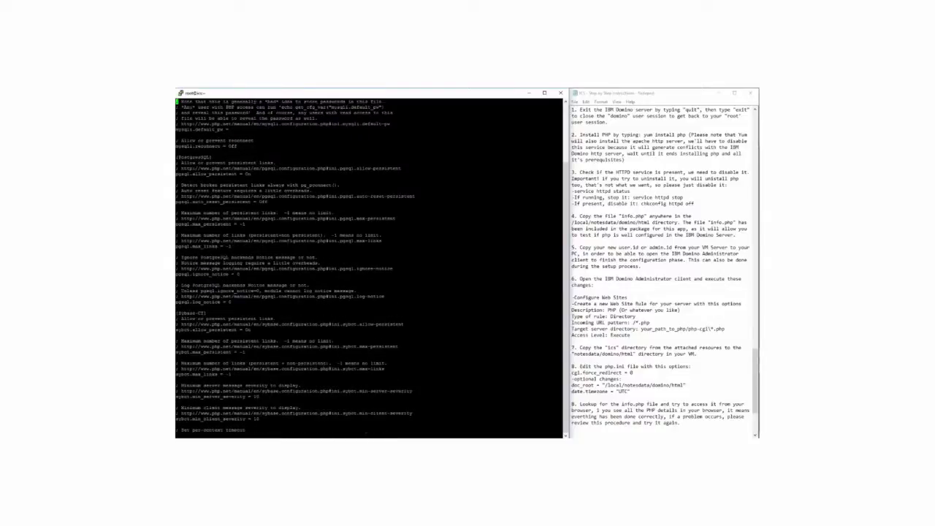
key(Page_Down)
key(Page_Down)
key(Page_Down)
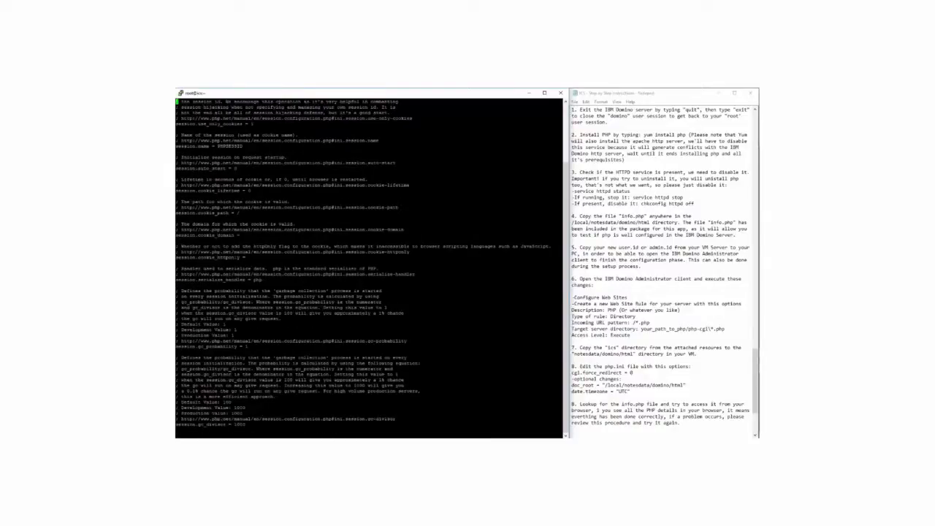
key(Page_Down)
key(Page_Down)
key(Page_Down)
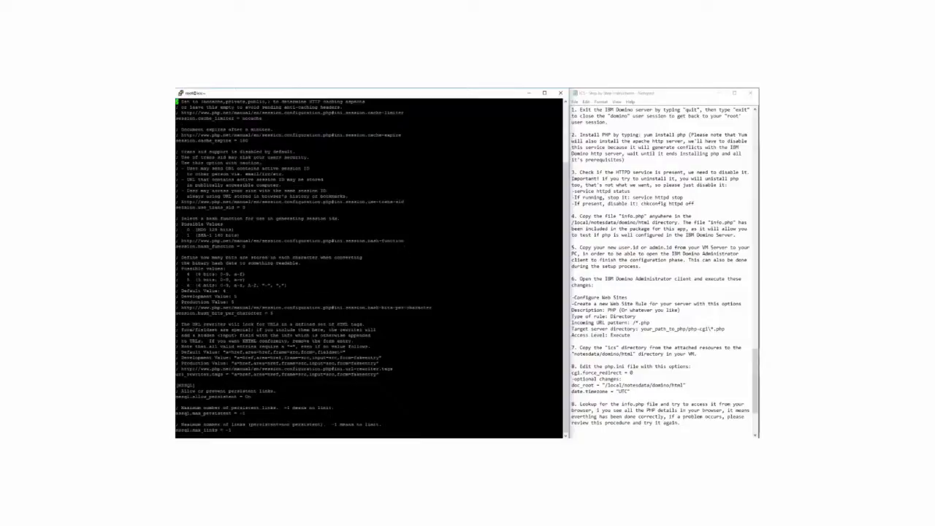
Step: Go back through php.ini to the Paths and Directories section and examine its entries
key(Page_Up)
key(Page_Up)
key(Page_Up)
key(Page_Up)
key(Page_Up)
key(Page_Up)
key(Page_Up)
key(Page_Up)
key(Page_Up)
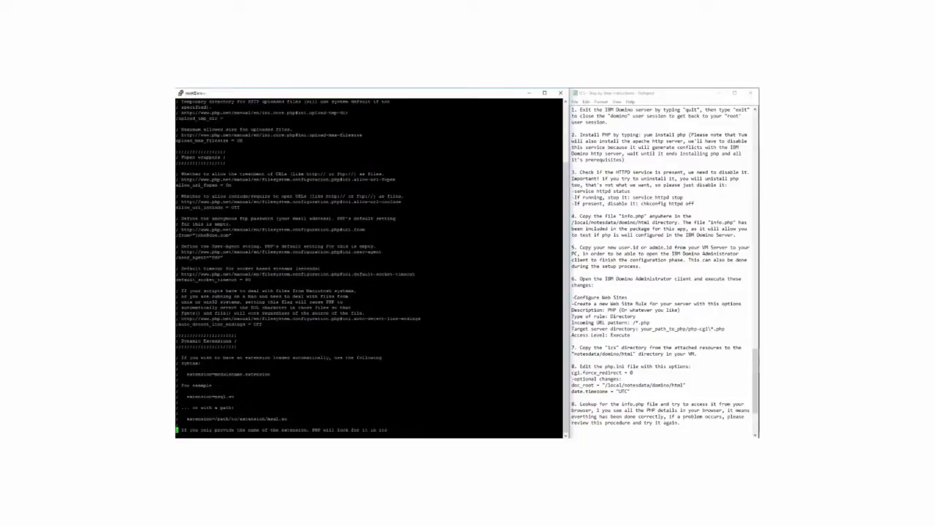
key(Page_Up)
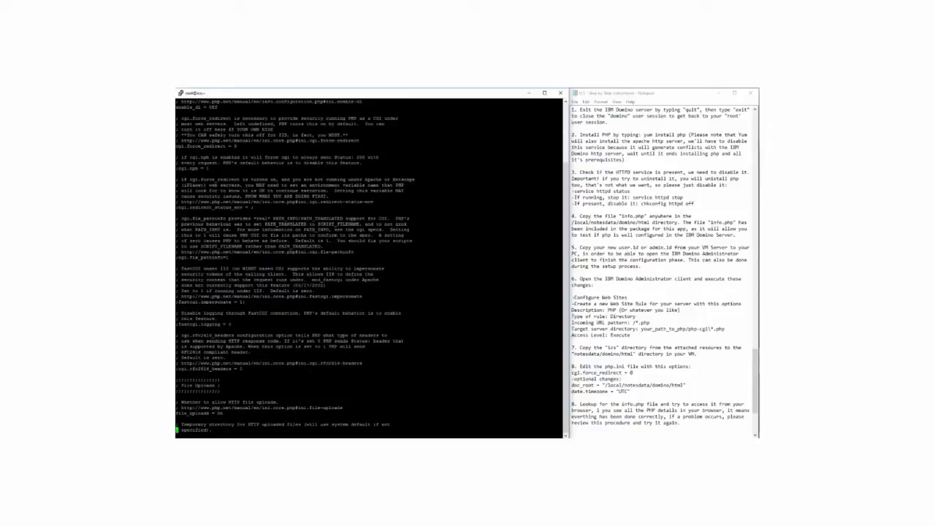
key(Page_Up)
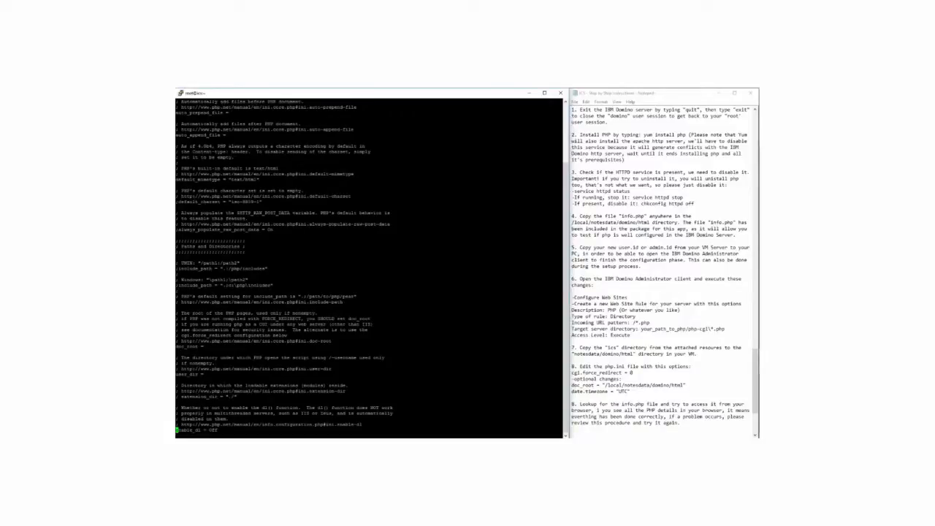
drag(561, 247, 177, 246)
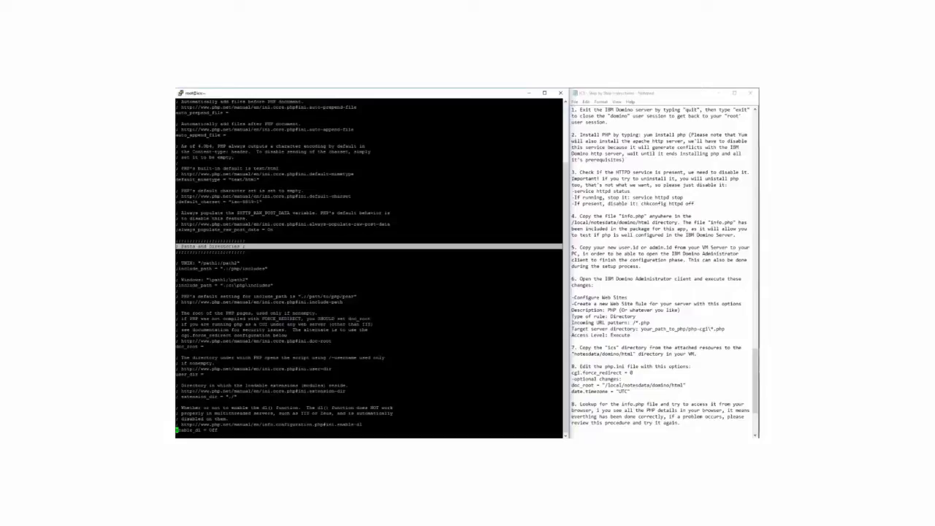
click(191, 247)
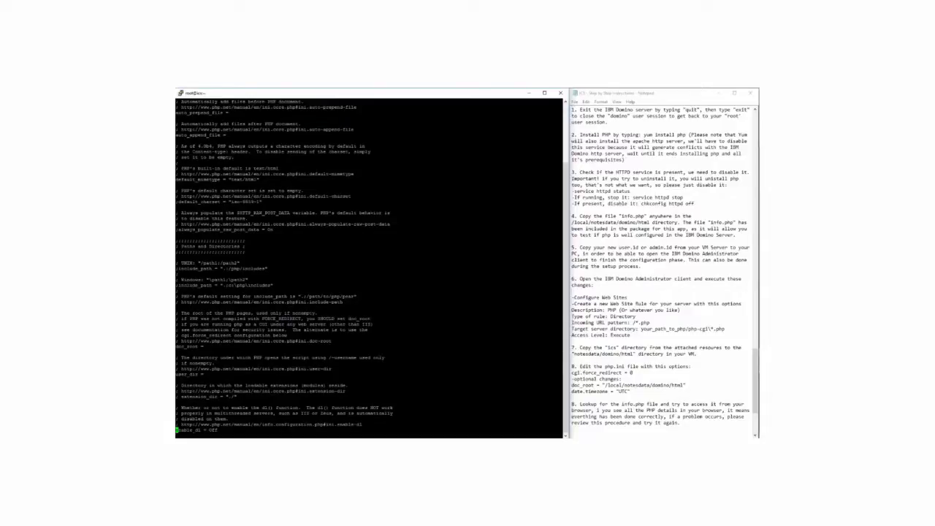
Step: Find the cgi.force_redirect line in php.ini and place the cursor on its value to check it against the instructions
key(Down)
key(Down)
key(Down)
key(Down)
key(Down)
key(Down)
key(Down)
key(Down)
key(Down)
key(Down)
key(Down)
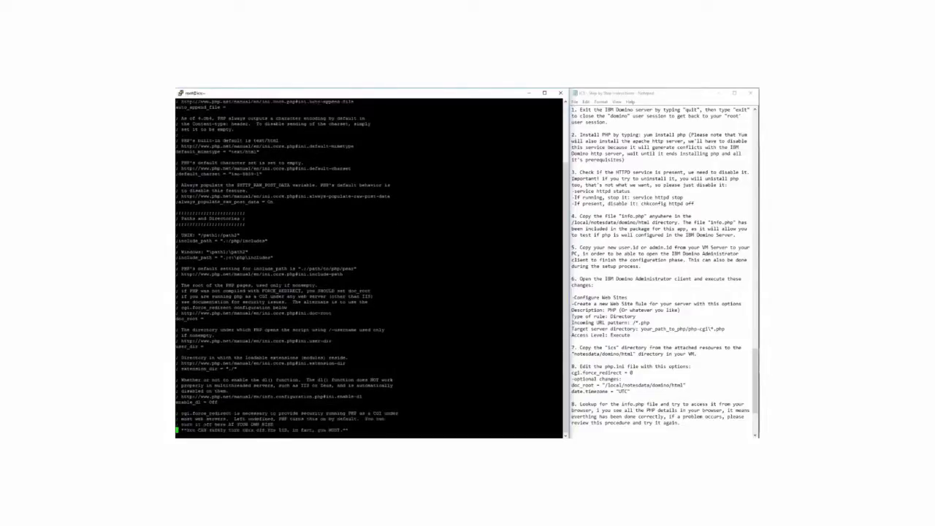
key(Down)
key(Down)
key(Down)
key(Up)
key(Up)
key(Up)
key(Up)
key(Up)
key(Up)
key(Up)
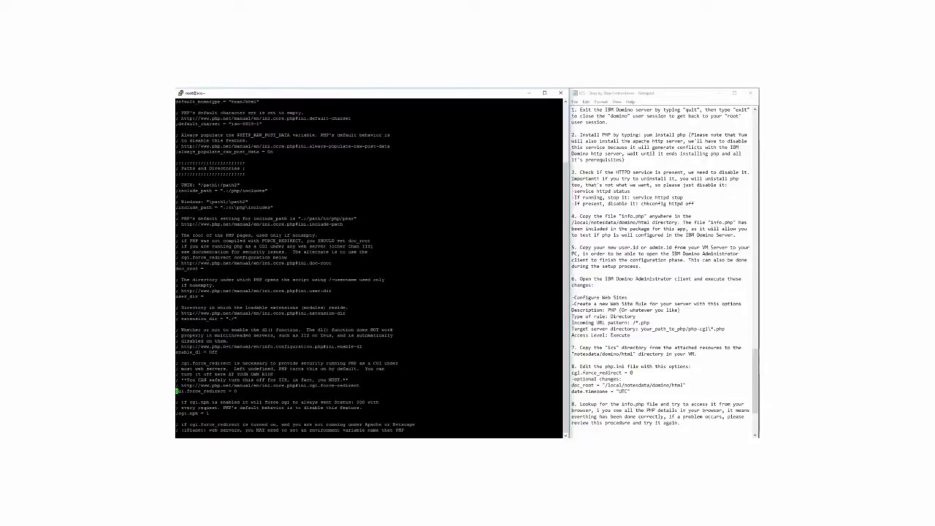
key(End)
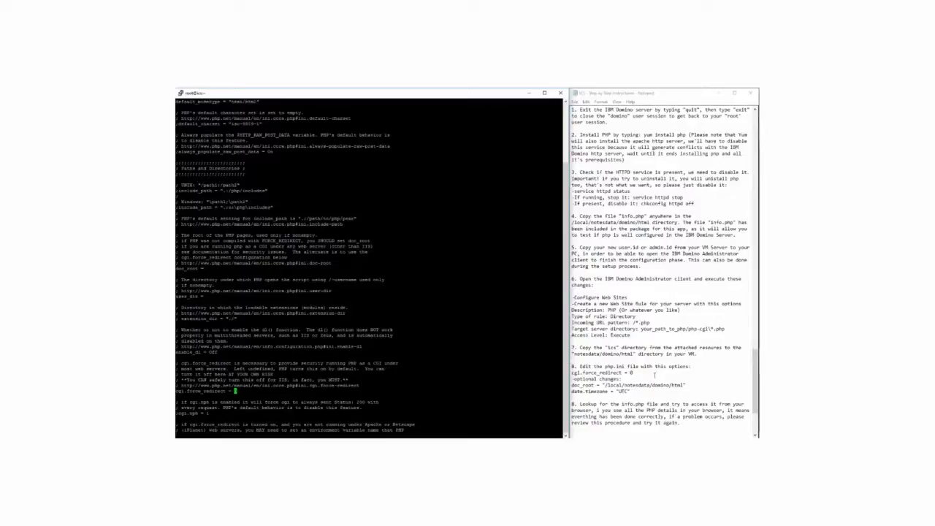
Step: Set doc_root in the Paths and Directories section of php.ini to "/local/notesdata/domino/html"
click(581, 385)
click(686, 387)
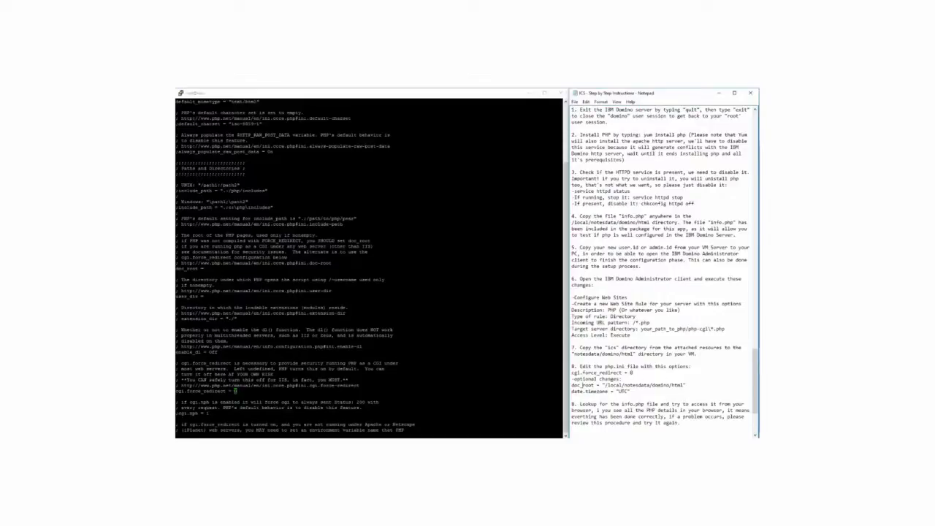
double_click(217, 269)
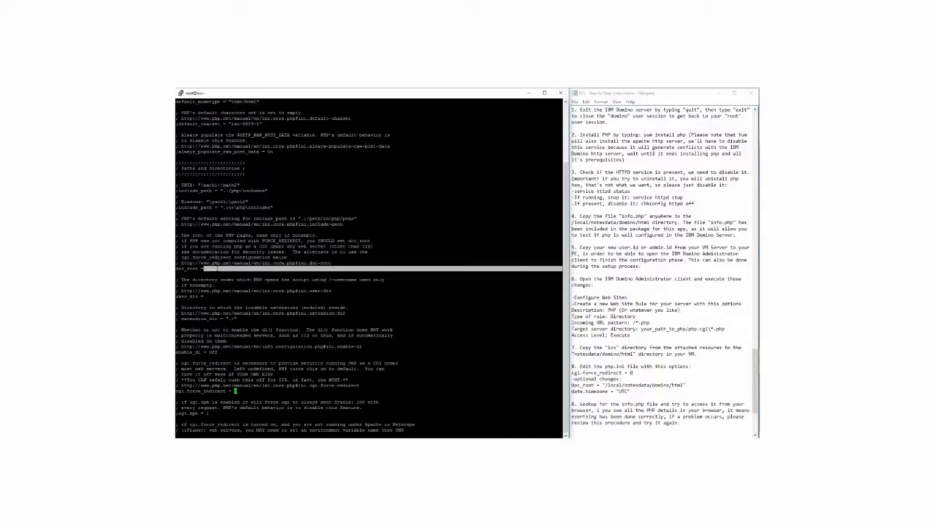
click(217, 269)
key(Up)
key(Up)
key(Up)
key(Up)
key(Up)
key(Up)
key(Up)
key(Up)
key(Up)
key(Up)
key(Up)
key(Up)
key(Up)
key(Up)
key(Up)
key(Up)
key(Up)
key(Up)
key(Up)
key(Up)
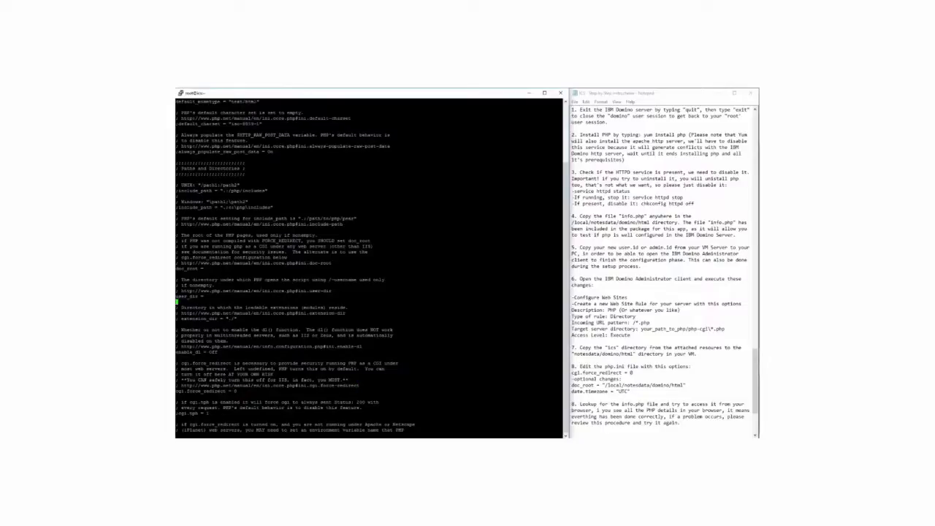
key(Up)
key(Down)
key(Up)
key(Right)
key(Right)
key(Right)
key(Right)
key(Right)
key(Right)
key(Right)
key(Right)
key(Right)
key(Right)
text(a "/)
key(Down)
key(Up)
key(Left)
key(Right)
text(/loc)
key(BackSpace)
key(BackSpace)
key(BackSpace)
text(/local)
key(Insert)
text(/notesdata/domino/html")
Step: Leave insert mode, save php.ini and quit vi with :wq
key(Down)
key(Down)
key(Down)
key(Down)
key(Down)
key(Down)
key(Down)
key(Down)
key(Down)
key(Down)
key(Down)
key(Down)
key(Down)
key(Down)
key(Down)
key(Down)
key(Down)
key(Down)
key(Down)
key(Down)
key(Down)
key(Down)
key(Escape)
text(:wq)
key(Return)
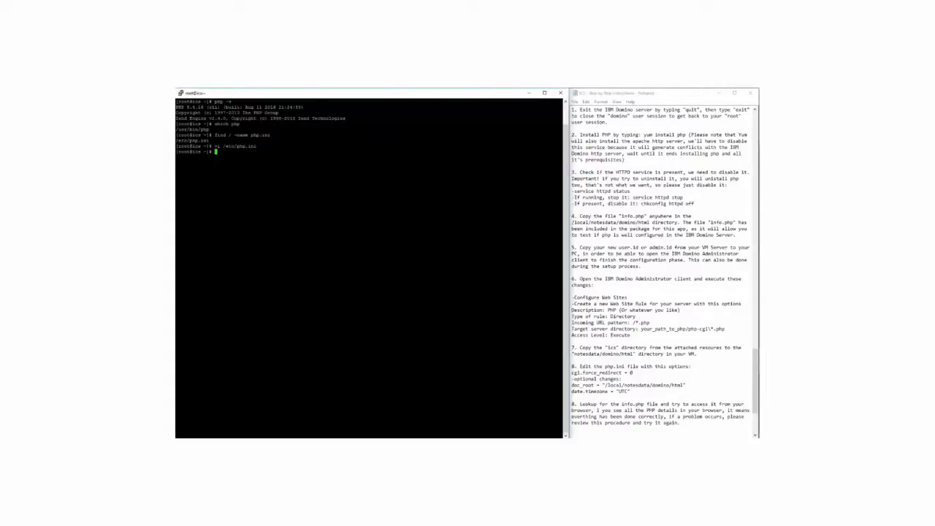
Step: List the PHP executables in detail with ls -l /usr/bin/php* and highlight the php-cgi path
drag(201, 130, 176, 129)
click(182, 130)
text(vi)
key(BackSpace)
key(BackSpace)
text(ls )
text(-)
text(l)
text( /)
text(usr)
text(/)
text(bi)
text(n/php)
text(-)
key(Return)
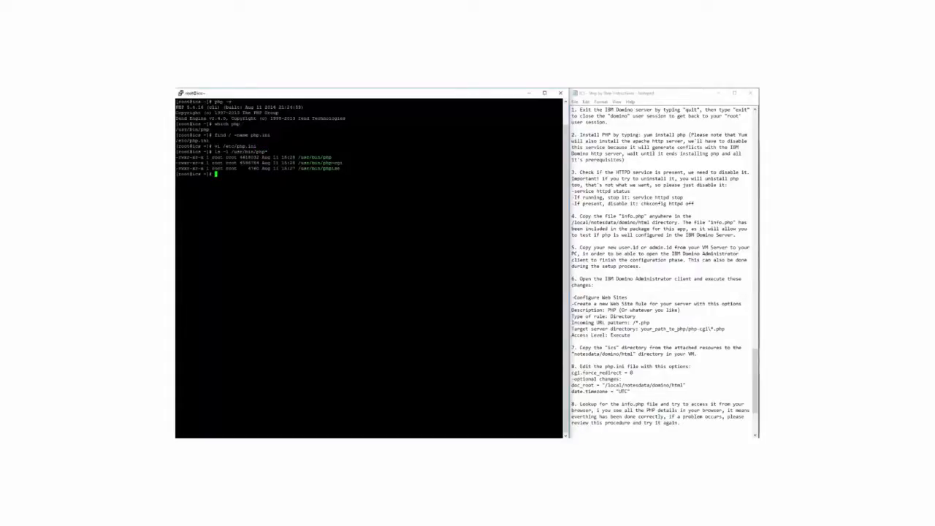
drag(343, 163, 298, 163)
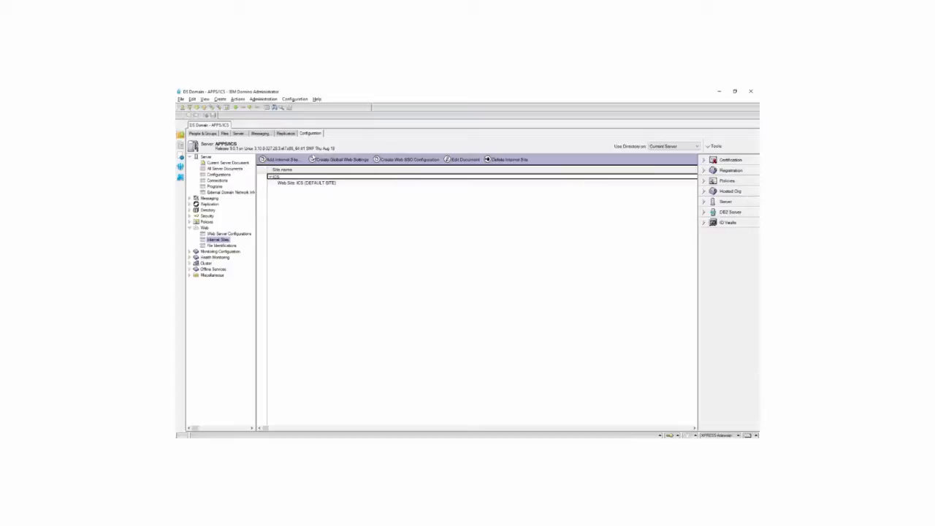
Step: In IBM Domino Administrator, open the ICS web site document and create a new web site rule with the description PHP
double_click(290, 183)
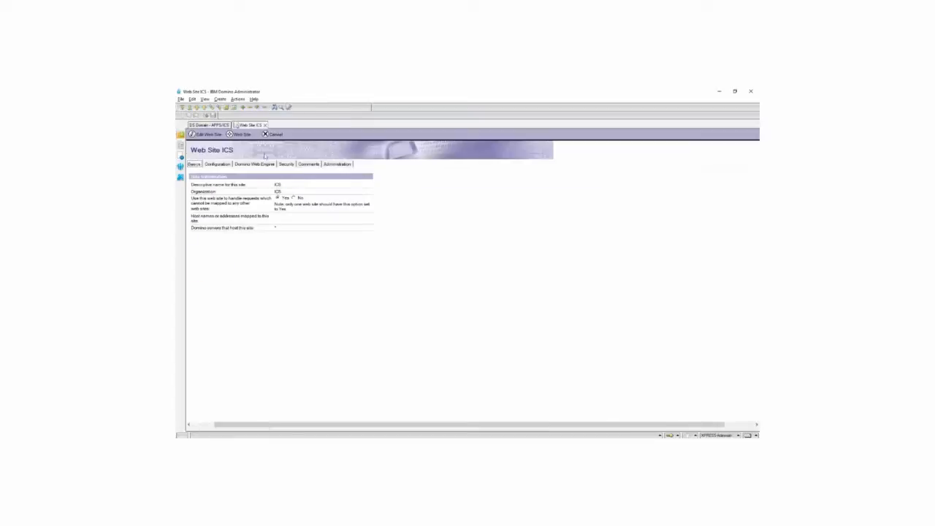
click(243, 135)
click(247, 143)
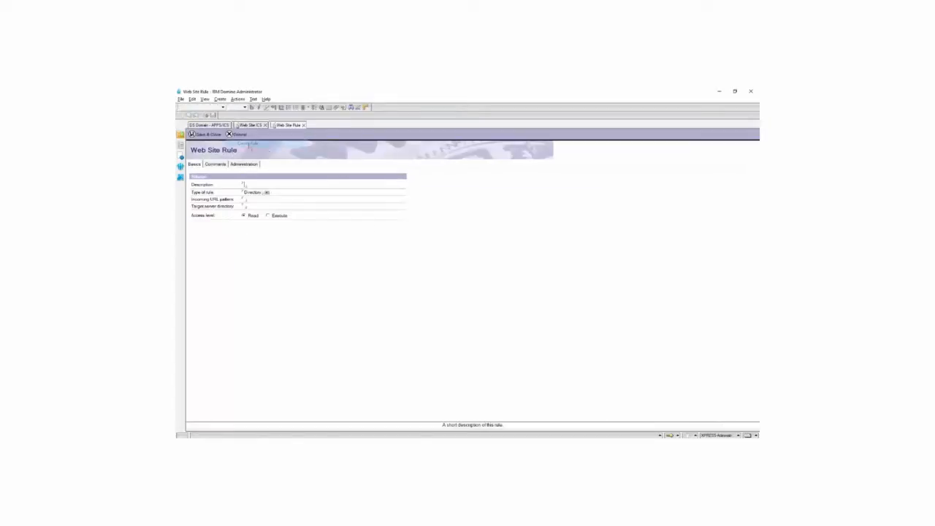
text(Port)
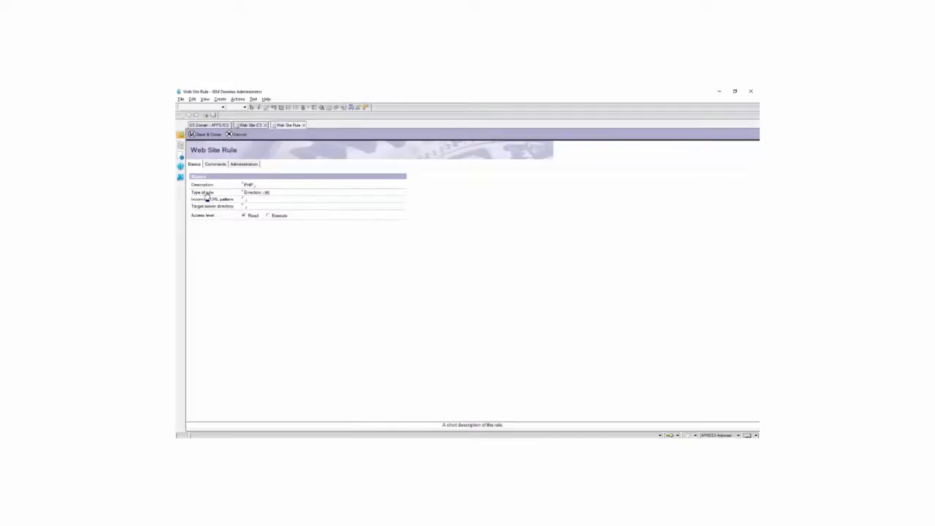
Step: Set the rule's incoming URL pattern to /*.php and its target server directory to /usr/bin/php-cgi/*.php
click(247, 200)
key(Tab)
text(/usr/bin/php-cgi)
text(.php)
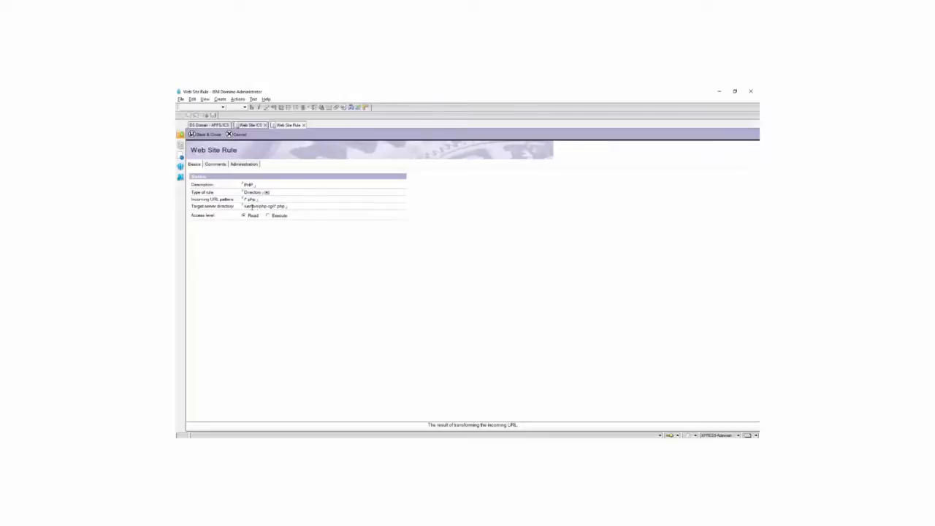
Step: Set the rule's access level to Execute, check the end of the target directory path, and save and close the rule
click(267, 216)
mouse_move(274, 206)
mouse_down()
mouse_move(259, 207)
mouse_move(287, 206)
mouse_up()
click(207, 134)
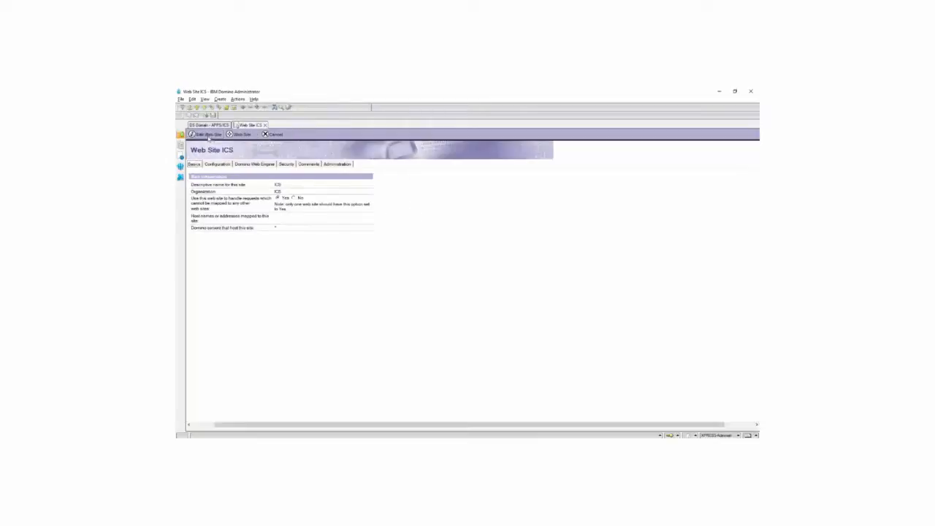
Step: Close the ICS web site document, expand its entry in the Internet Sites list and select the PHP directory rule to check it
click(275, 134)
click(274, 182)
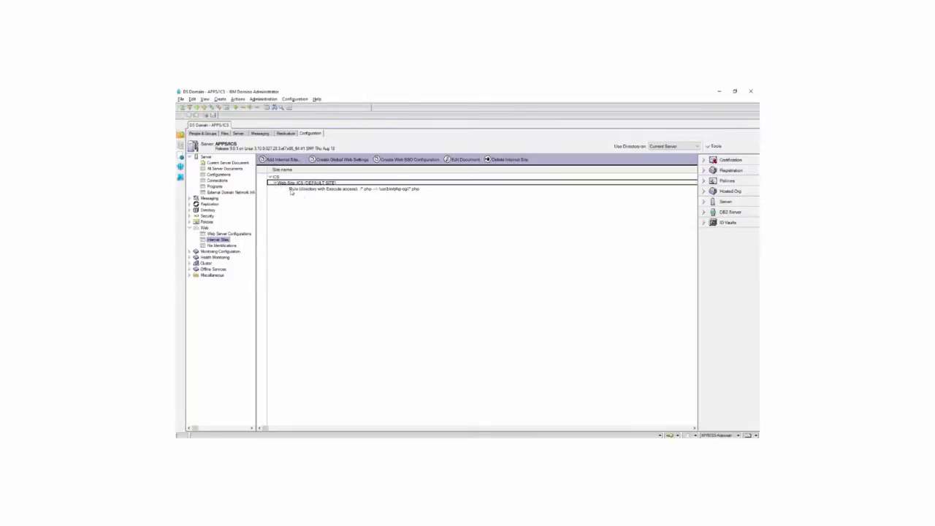
click(400, 190)
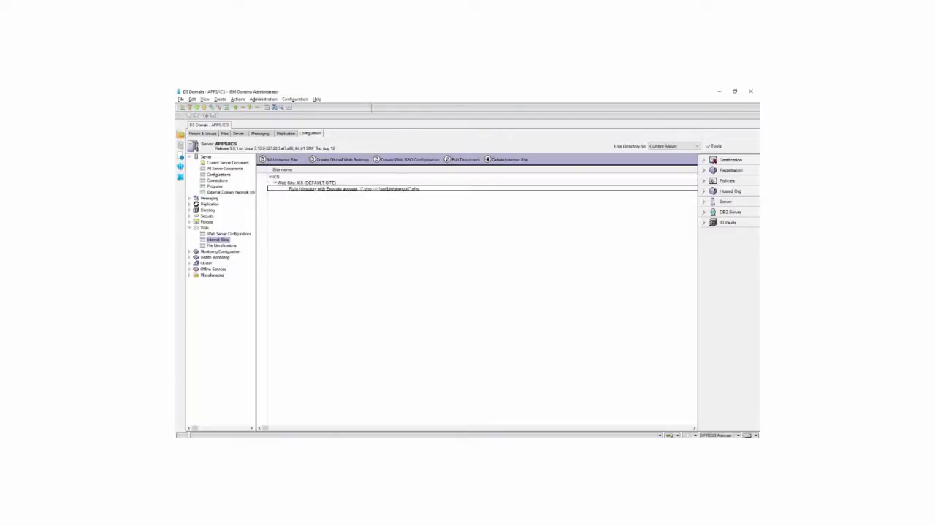
Step: Switch to the terminal with the Domino server console and restart the HTTP task with tell http restart
key(alt+Tab)
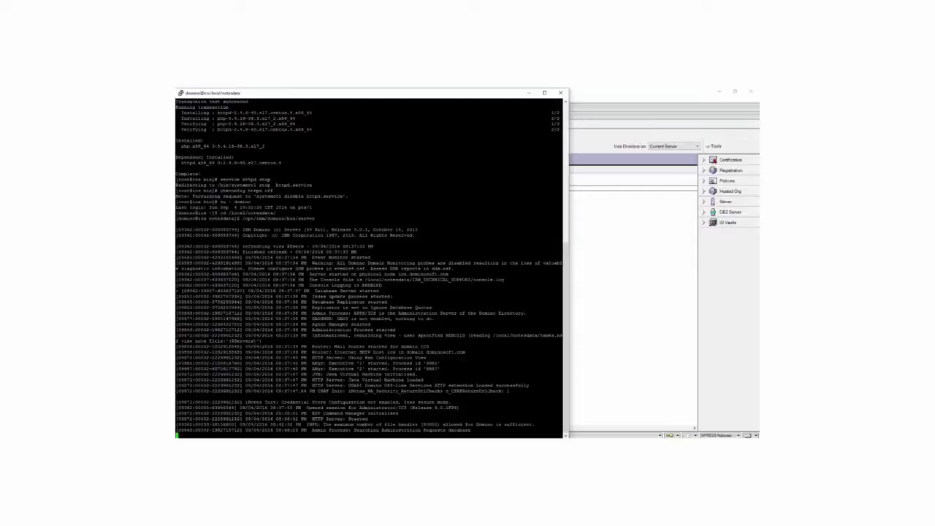
text(tell http restart)
key(Return)
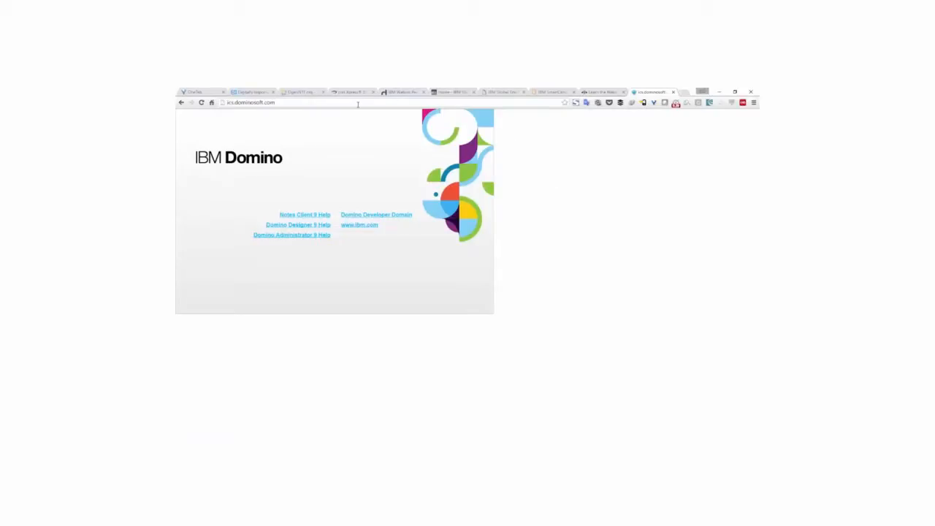
Step: In the browser, load ics.dominosoft.com/ics/api/info.php to test PHP on the Domino server
text(/)
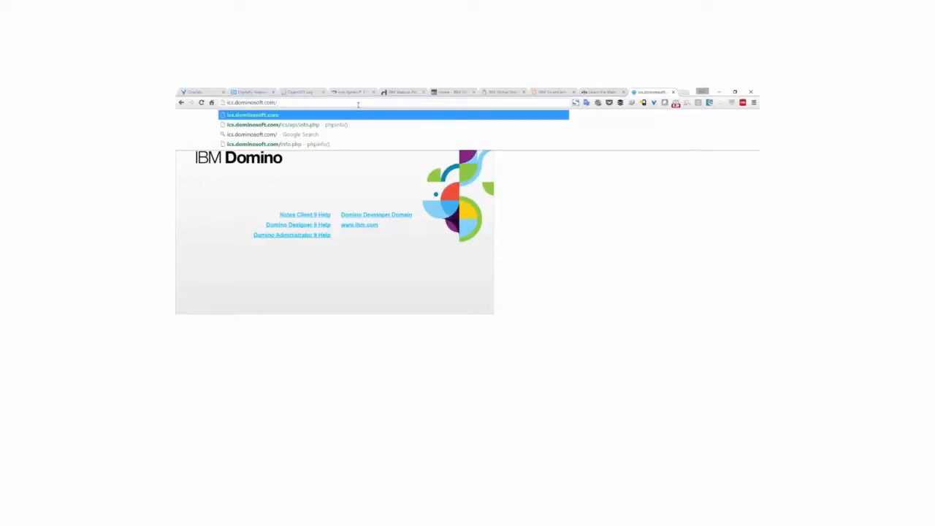
text(ics/api/info.php)
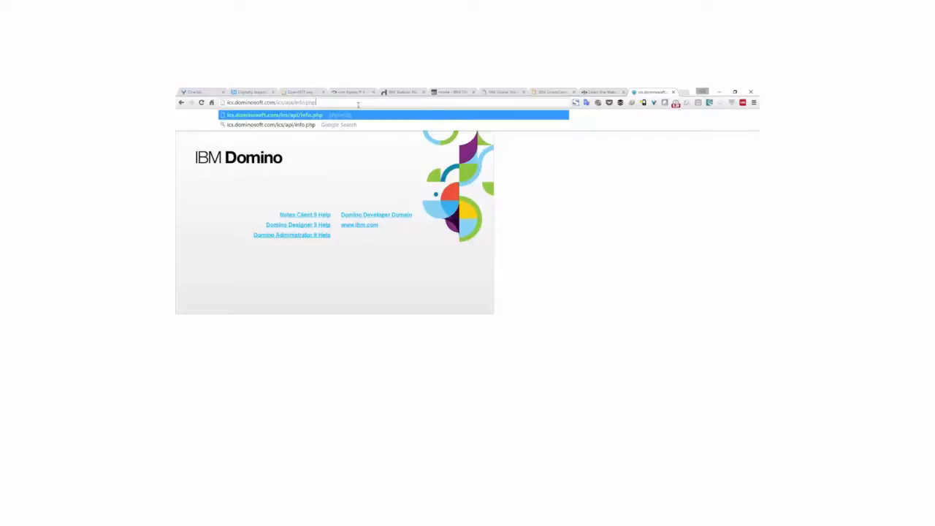
key(Return)
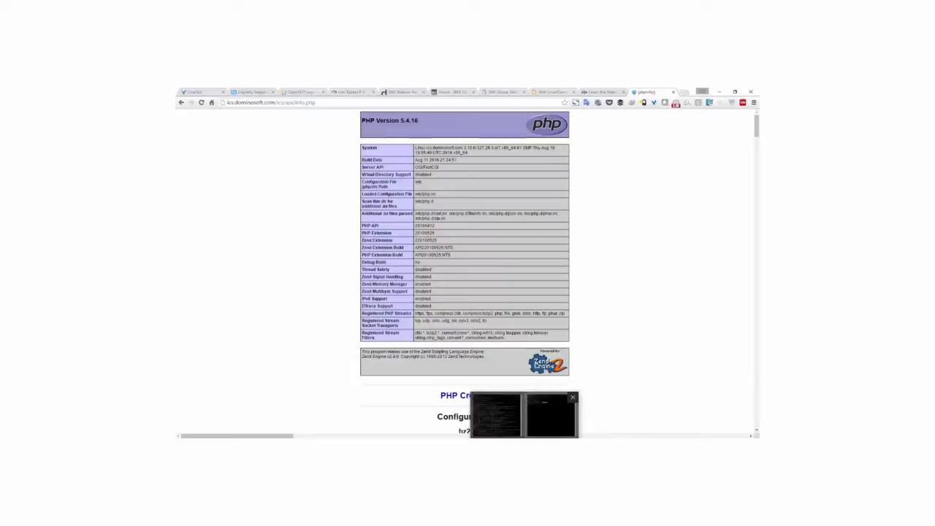
Step: Switch to the Notepad instructions and review the PHP configuration steps, highlighting from Configure Web Sites to the closing line
click(473, 438)
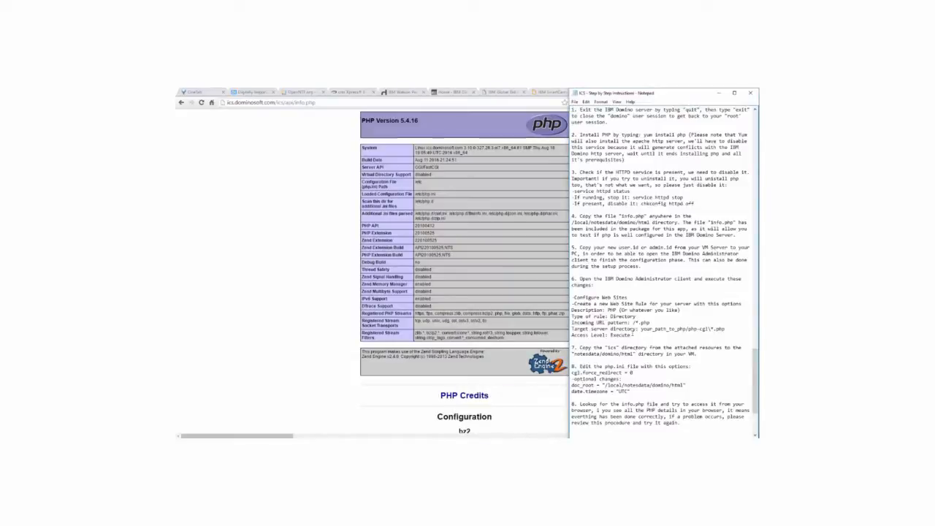
scroll(612, 302, down, 3)
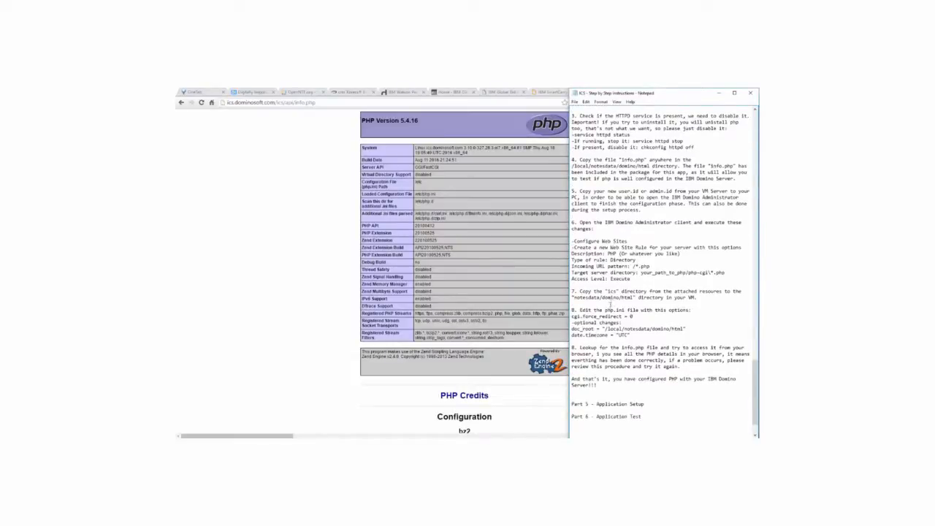
scroll(612, 302, down, 2)
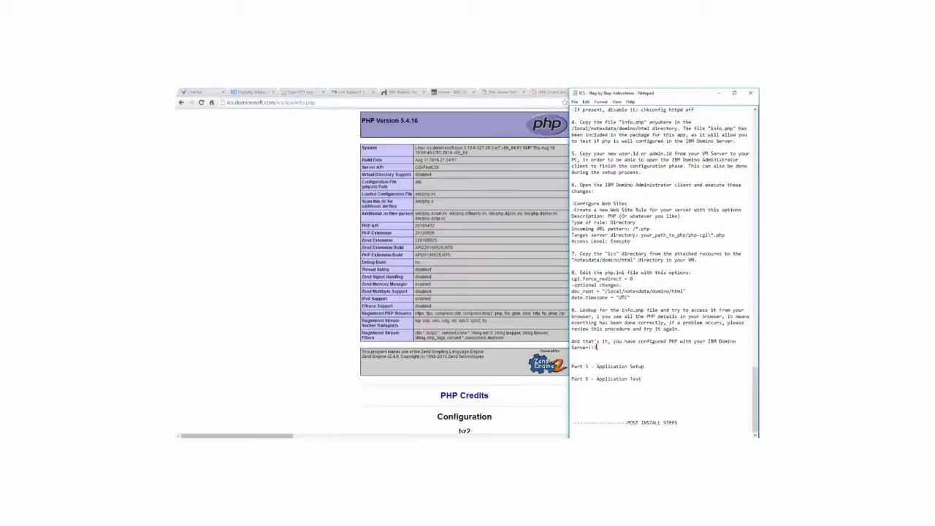
drag(595, 347, 606, 198)
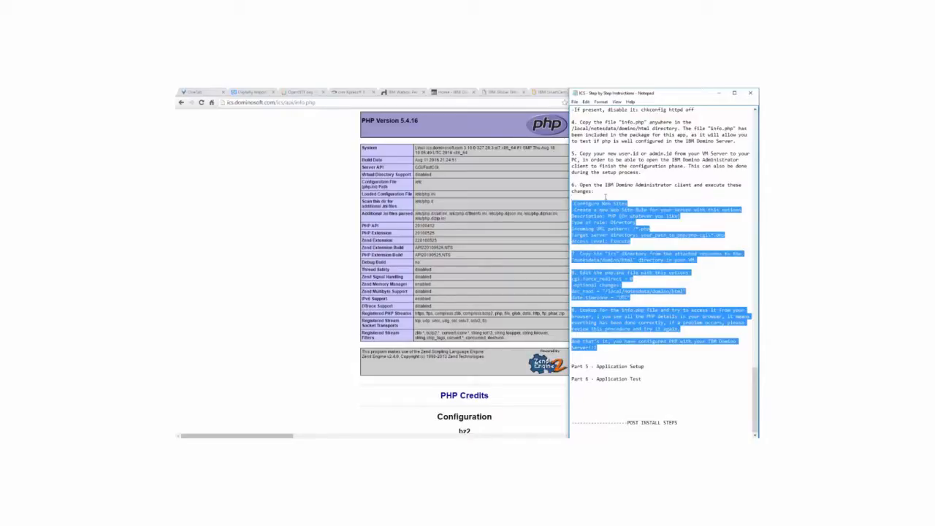
scroll(637, 238, up, 2)
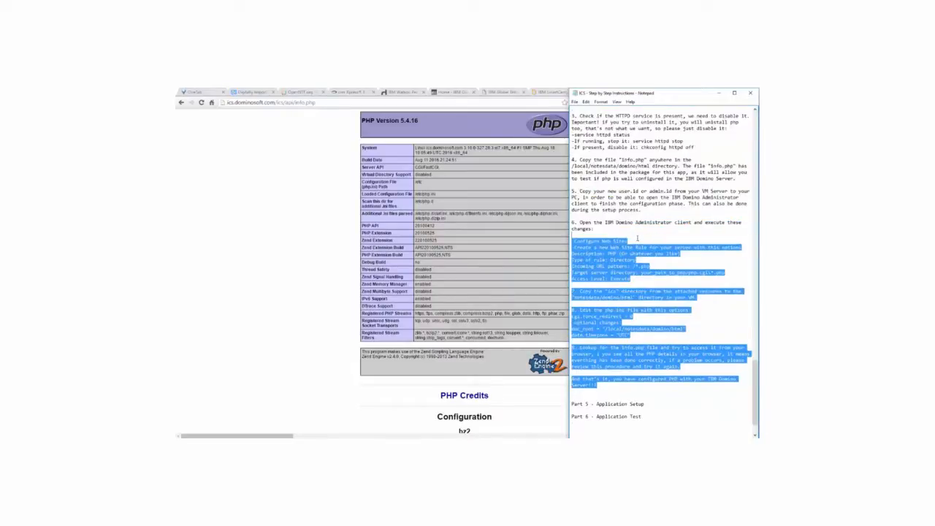
scroll(640, 241, up, 1)
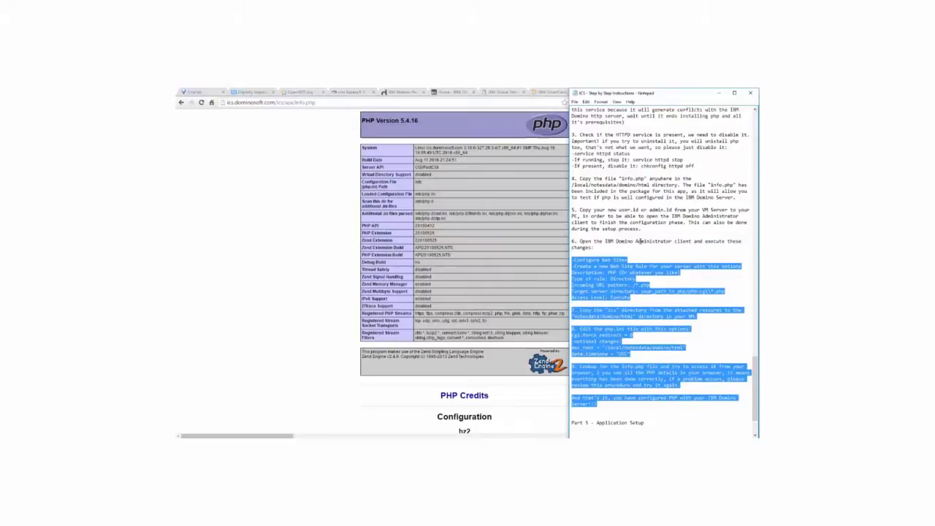